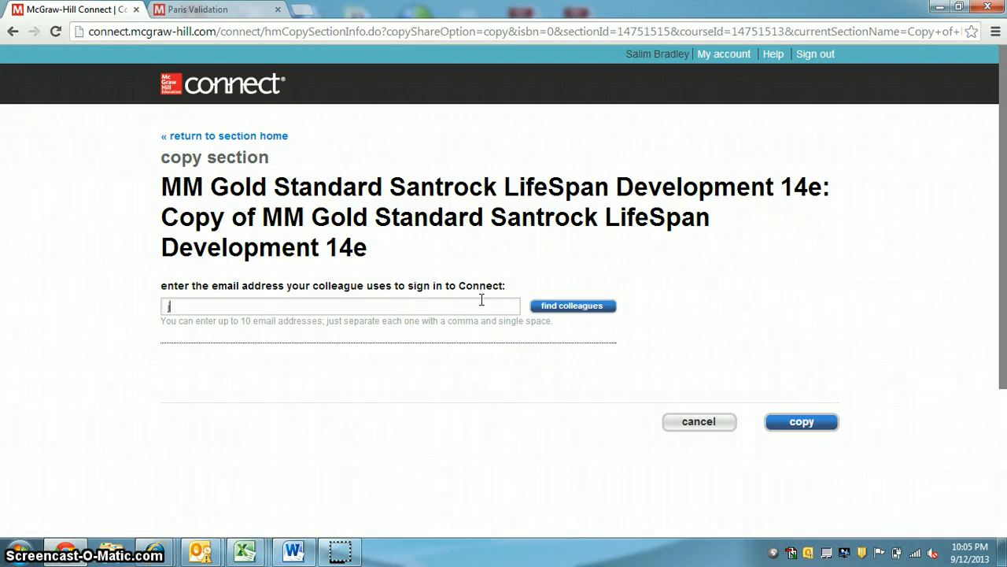
Clear the colleague email entry and cancel copying the section to return to the section home
{"action": "key", "text": "BackSpace"}
{"action": "key", "text": "BackSpace"}
{"action": "key", "text": "BackSpace"}
{"action": "key", "text": "BackSpace"}
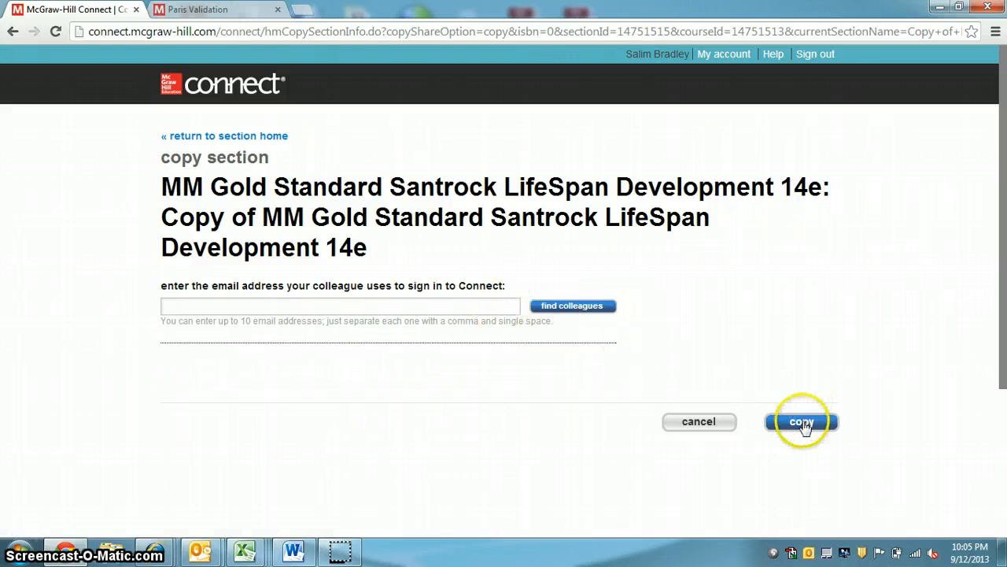
{"action": "left_click", "coordinate": [700, 425]}
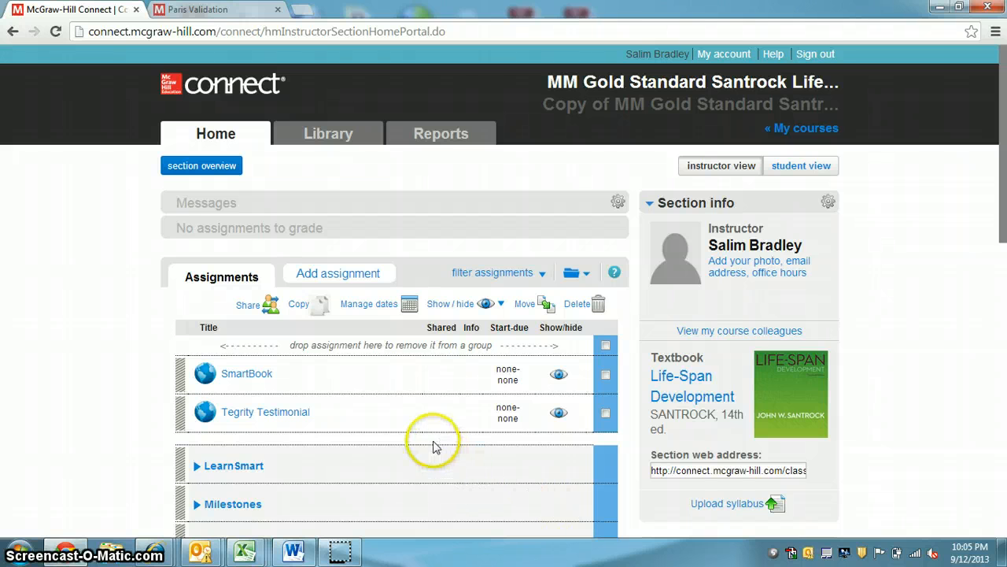
Create a new question bank assignment with the Chapter 01 Test Bank as its question source
{"action": "left_click", "coordinate": [340, 277]}
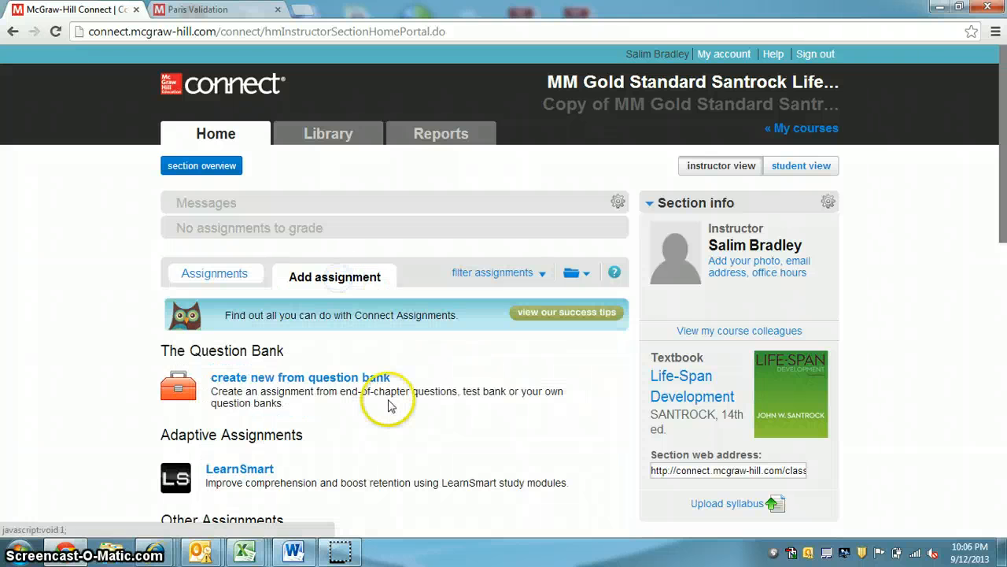
{"action": "left_click", "coordinate": [343, 381]}
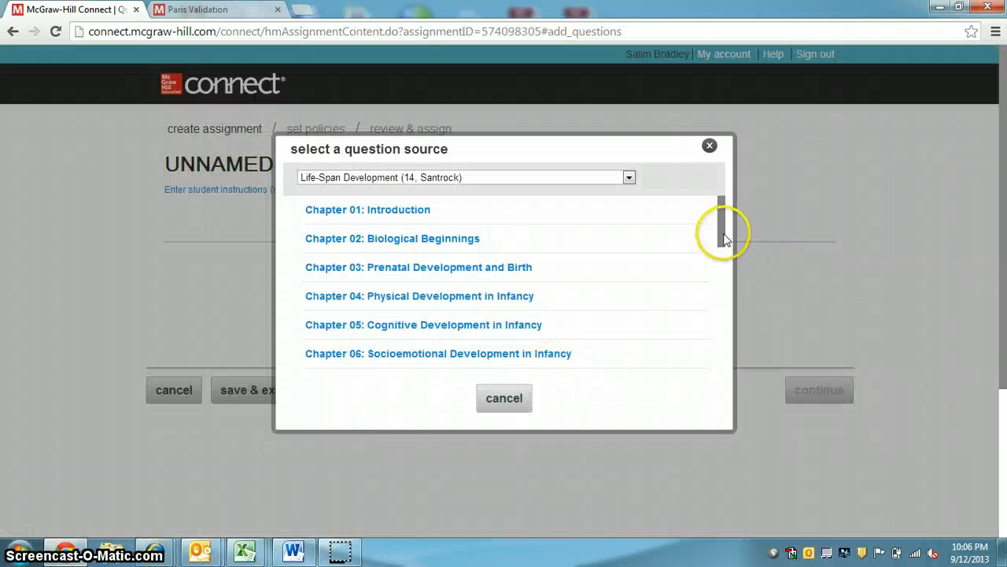
{"action": "left_click_drag", "start_coordinate": [725, 239], "coordinate": [710, 386]}
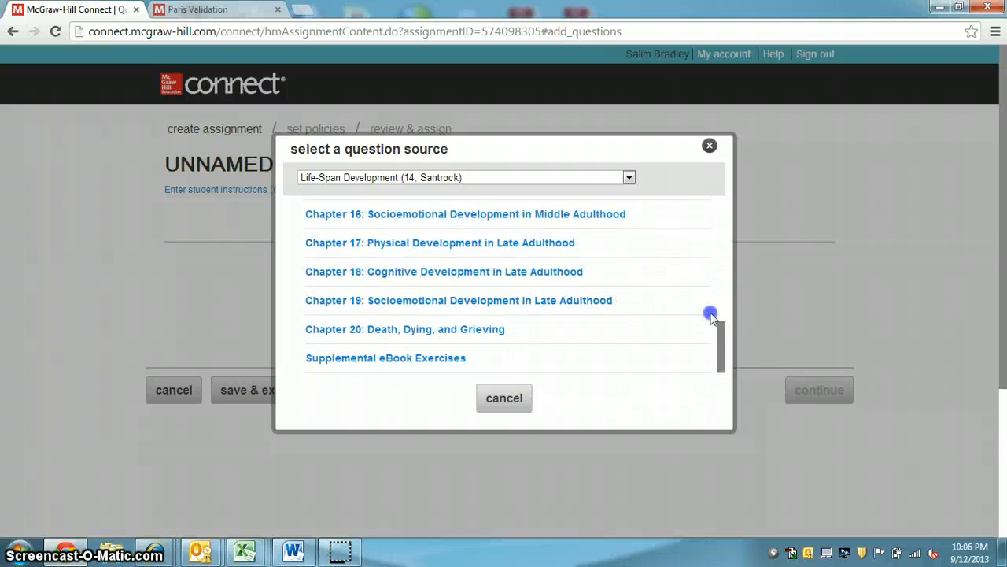
{"action": "left_click_drag", "start_coordinate": [710, 315], "coordinate": [717, 207]}
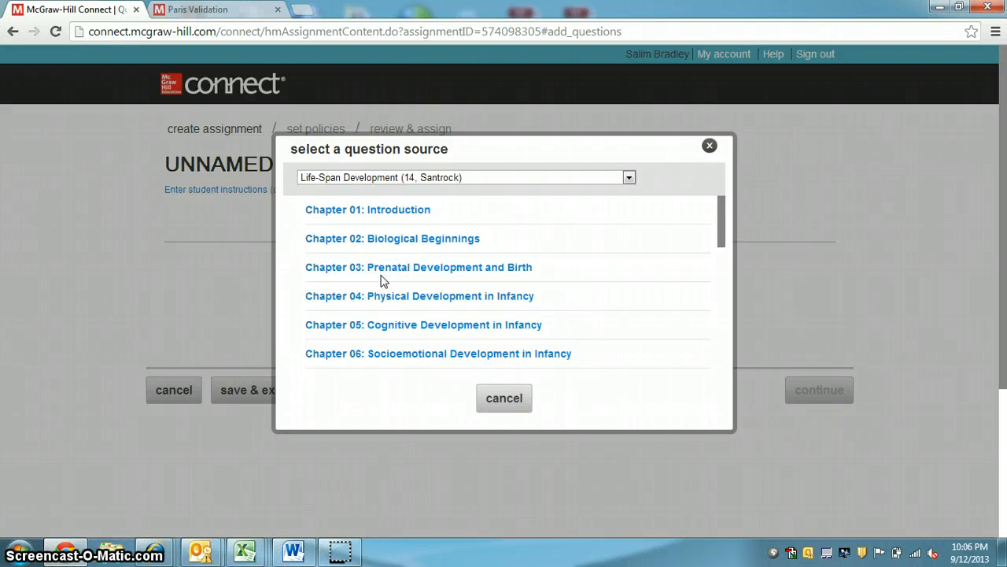
{"action": "left_click", "coordinate": [490, 308]}
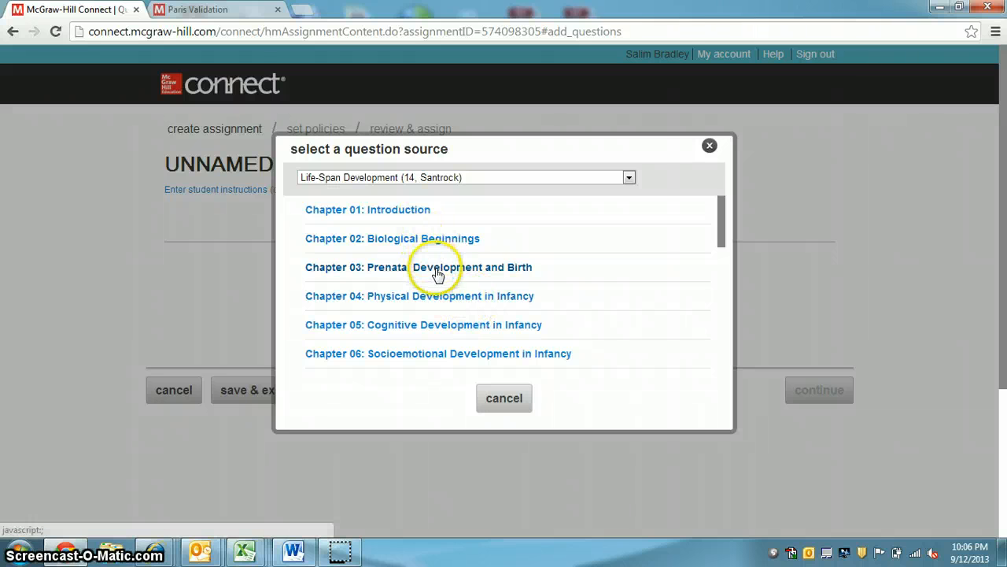
{"action": "left_click", "coordinate": [406, 213]}
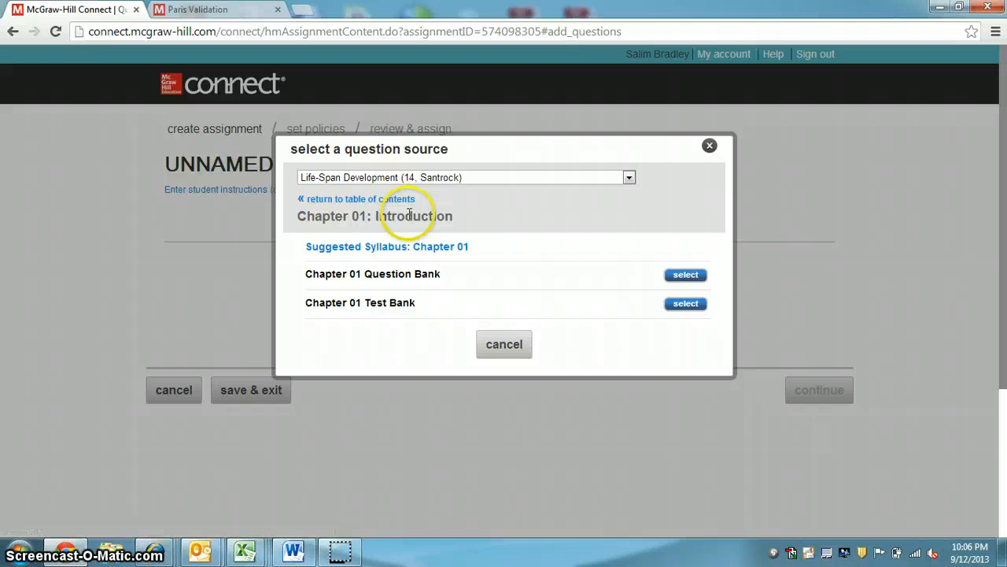
{"action": "left_click", "coordinate": [693, 304]}
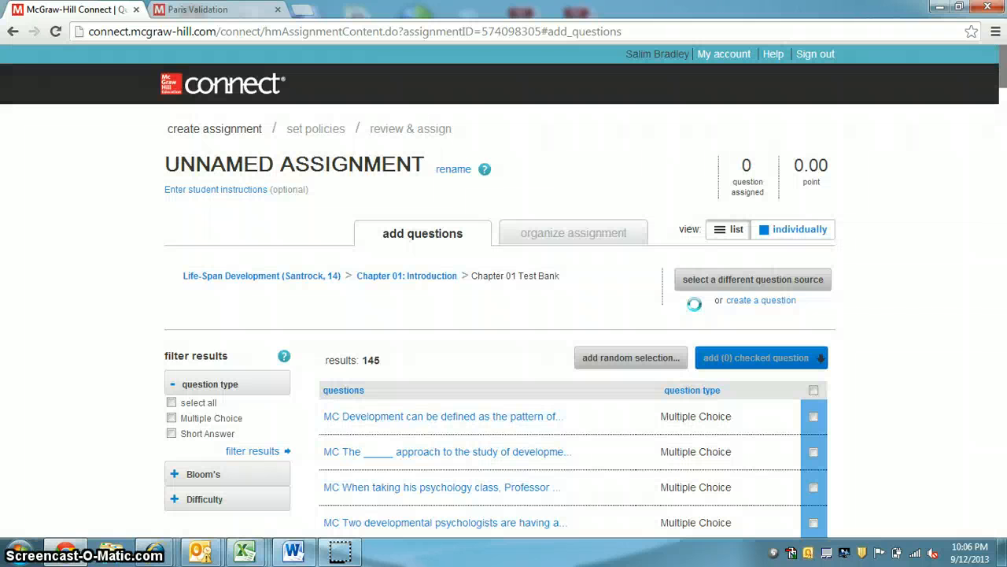
Filter the Chapter 01 Test Bank questions to Multiple Choice type and Medium difficulty
{"action": "scroll", "coordinate": [462, 308], "scroll_direction": "down", "scroll_amount": 1}
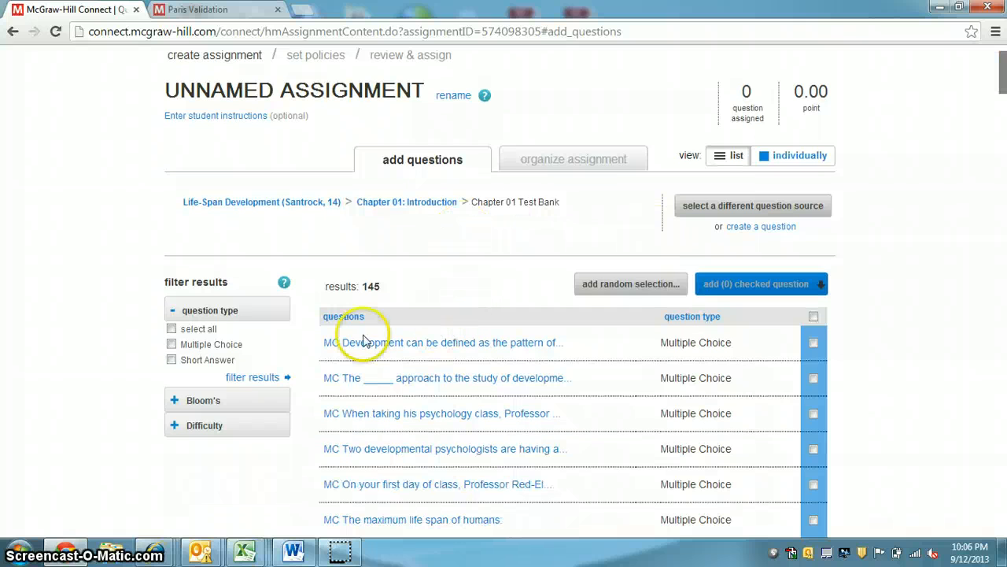
{"action": "left_click", "coordinate": [253, 378]}
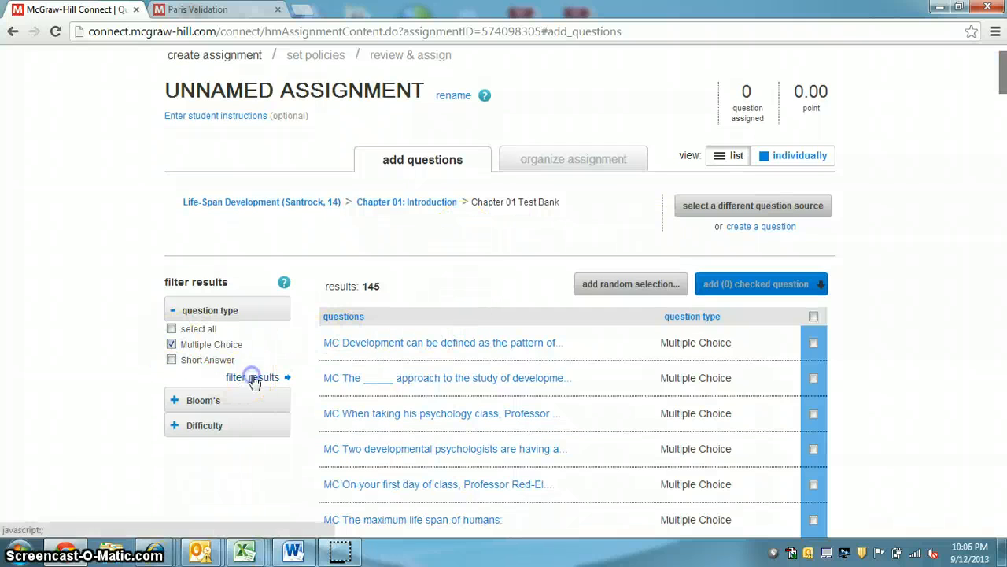
{"action": "left_click", "coordinate": [180, 426]}
{"action": "scroll", "coordinate": [116, 384], "scroll_direction": "down", "scroll_amount": 1}
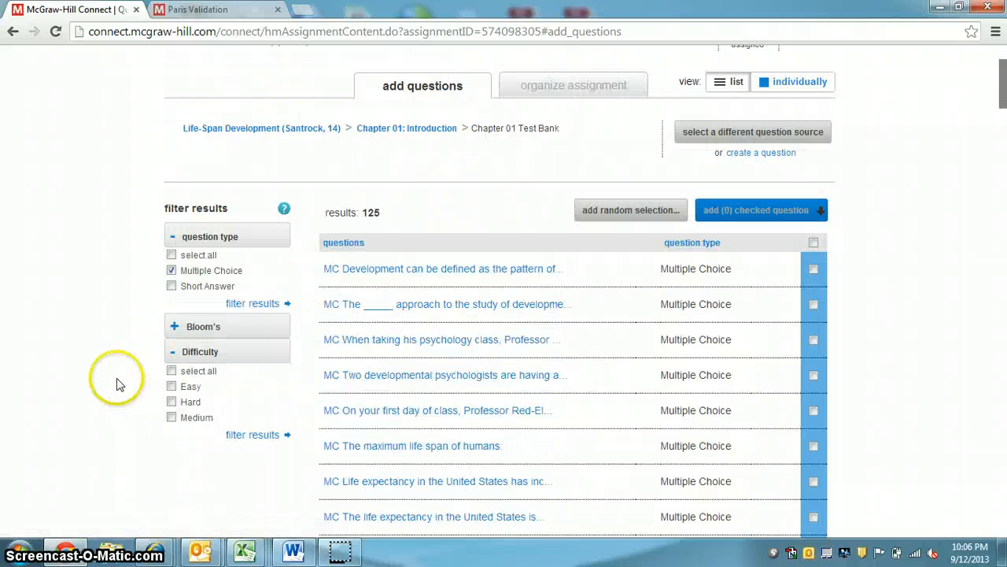
{"action": "left_click", "coordinate": [172, 417]}
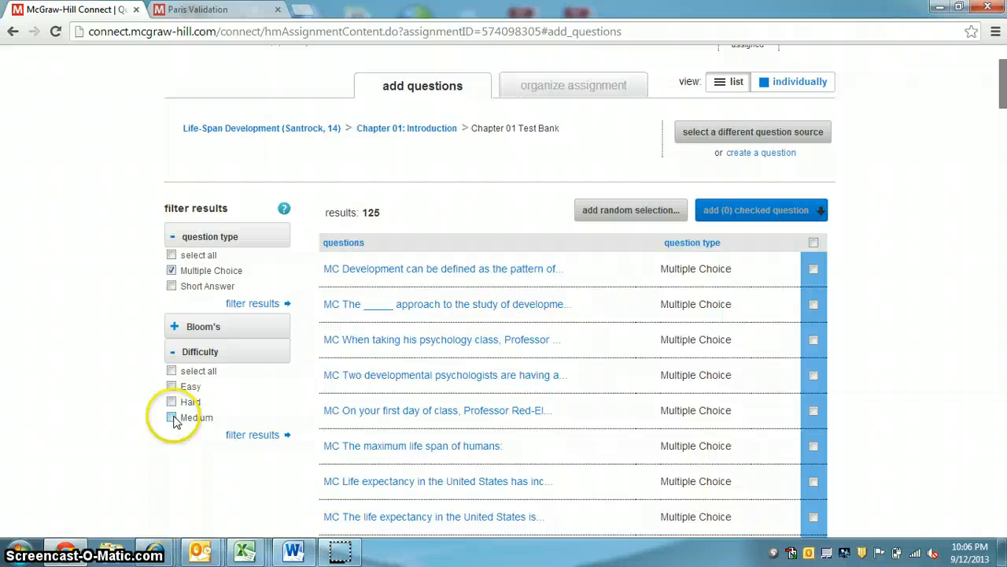
{"action": "left_click", "coordinate": [268, 435]}
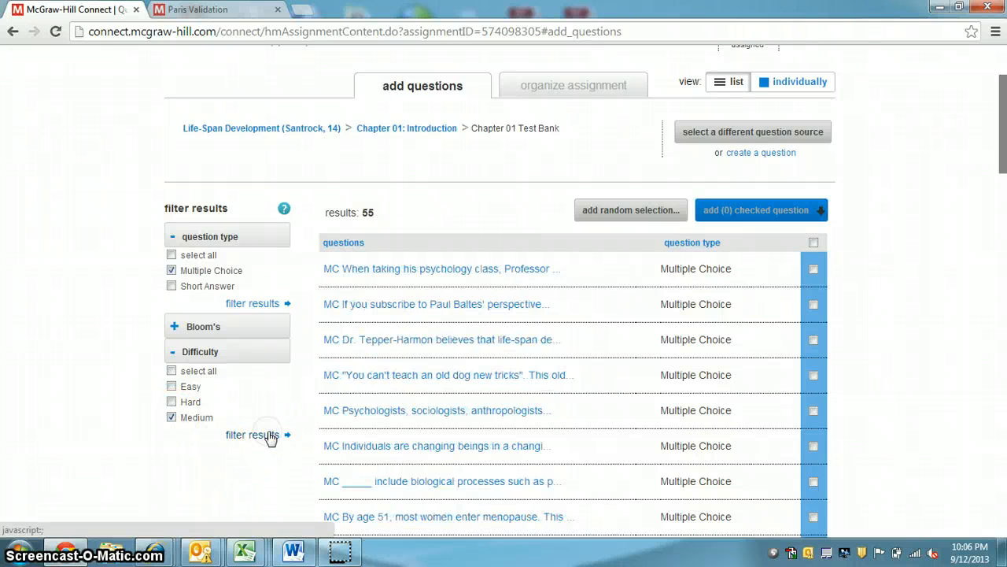
Add the first filtered question to a new pool named "Chapter 1 Test Pool", drawing 1 question at 10.00 points each
{"action": "scroll", "coordinate": [567, 331], "scroll_direction": "down", "scroll_amount": 2}
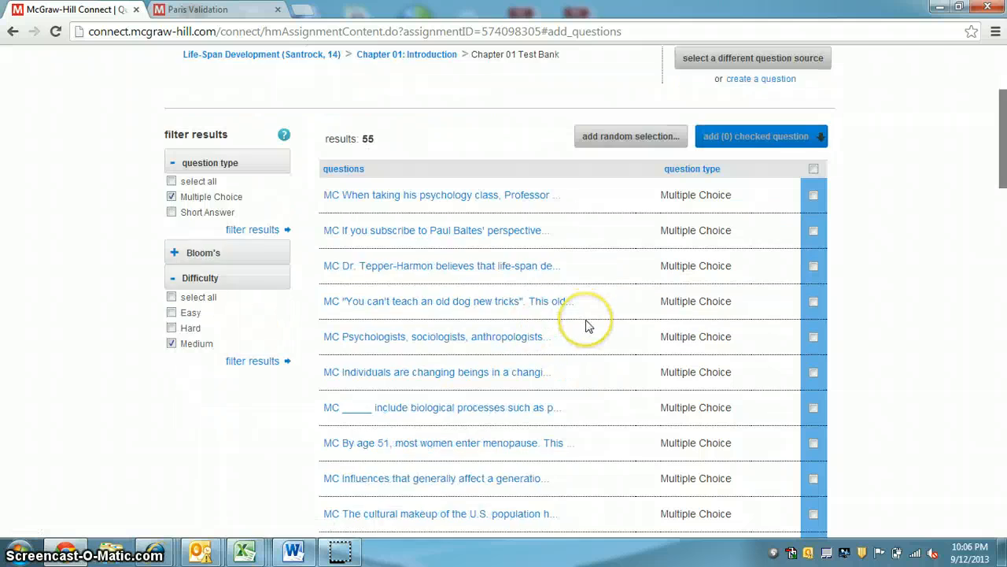
{"action": "scroll", "coordinate": [573, 249], "scroll_direction": "up", "scroll_amount": 1}
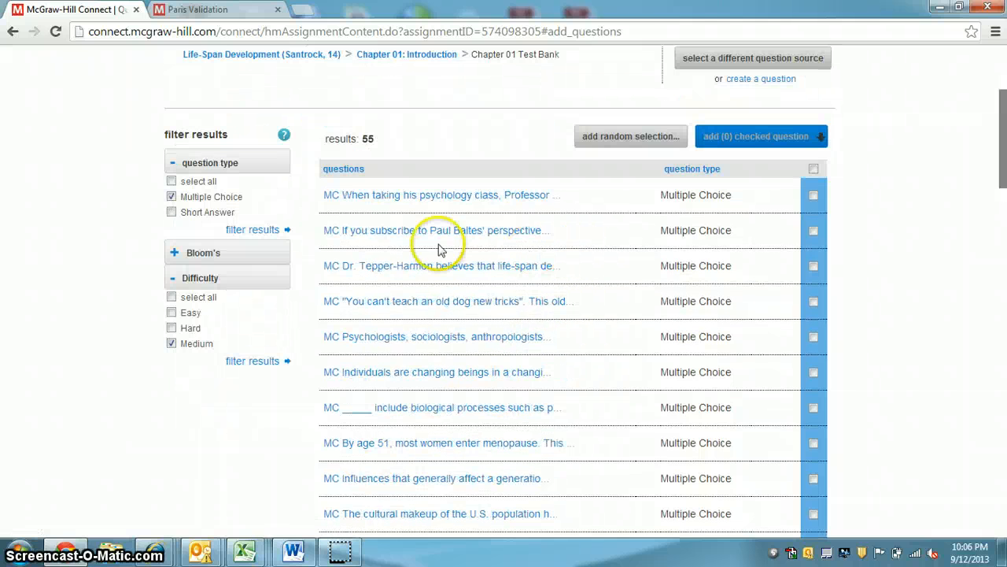
{"action": "left_click", "coordinate": [396, 196]}
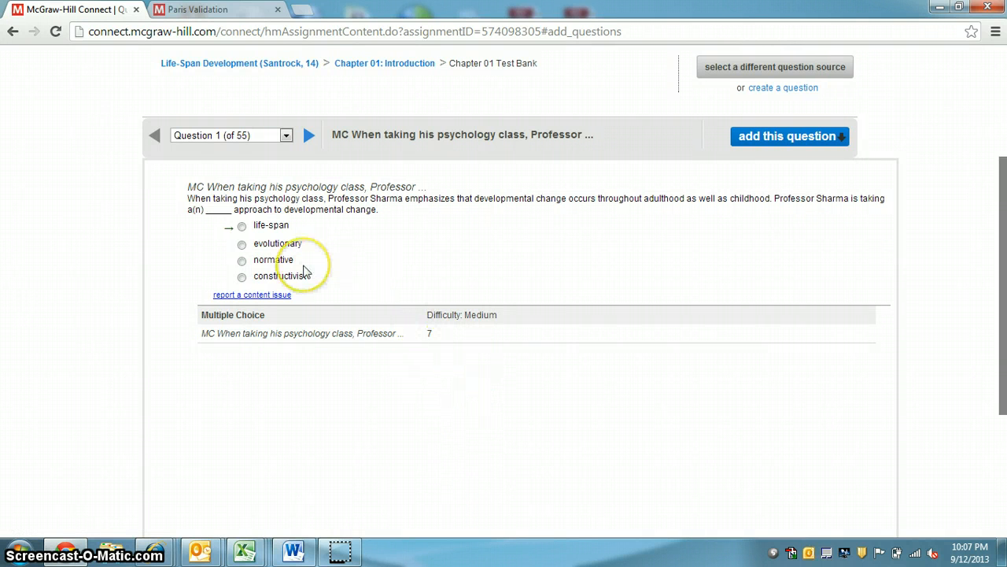
{"action": "left_click", "coordinate": [840, 139]}
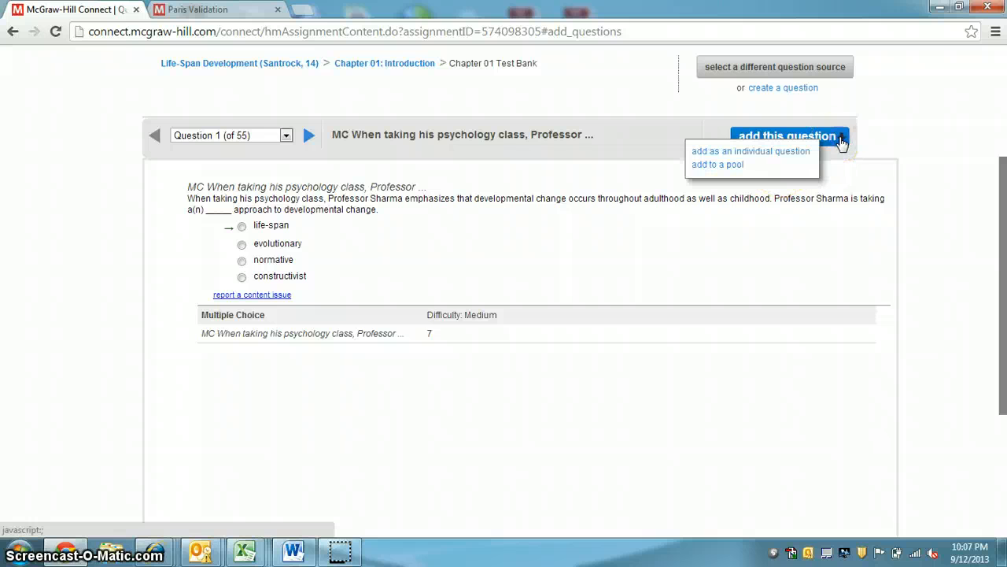
{"action": "left_click", "coordinate": [730, 166]}
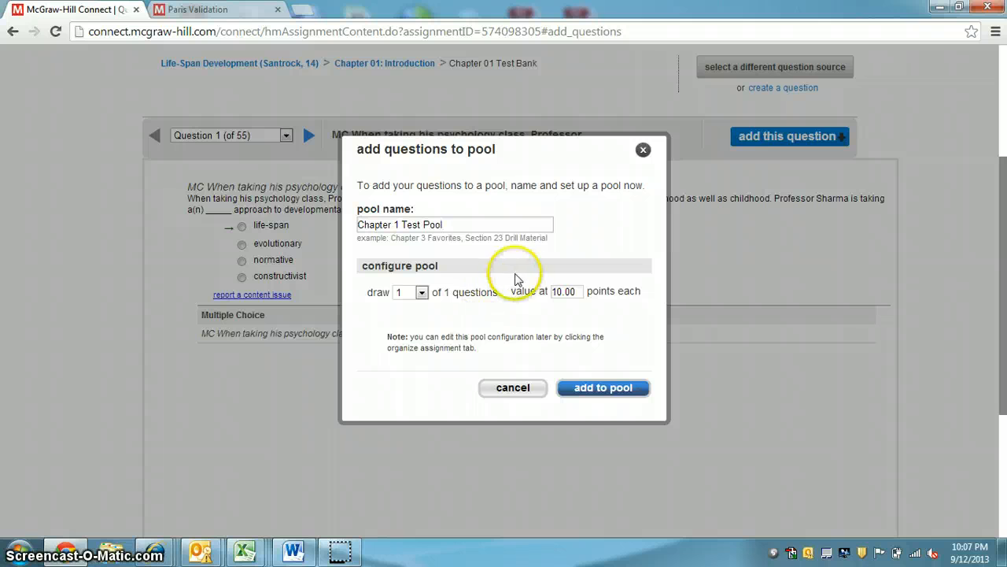
{"action": "left_click", "coordinate": [607, 385]}
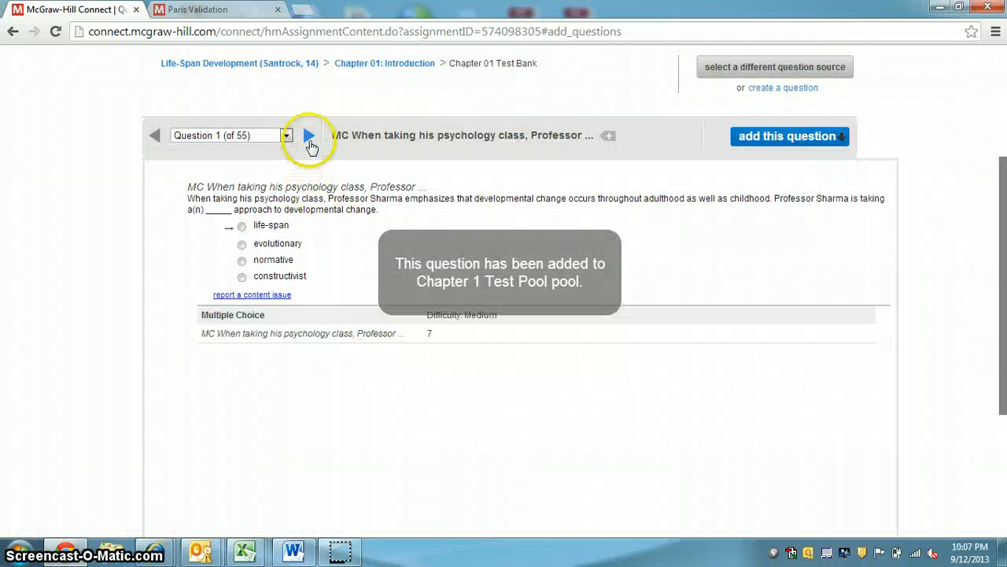
Add question 3, about Dr. Tepper-Harmon, to the existing Chapter 1 Test Pool and advance to question 4
{"action": "left_click", "coordinate": [309, 137]}
{"action": "left_click", "coordinate": [309, 136]}
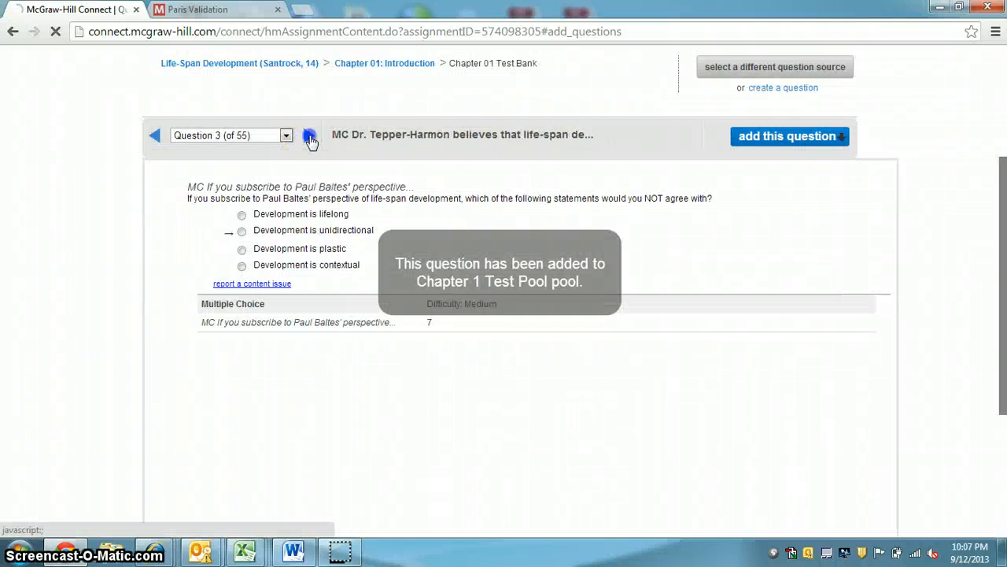
{"action": "left_click", "coordinate": [836, 139]}
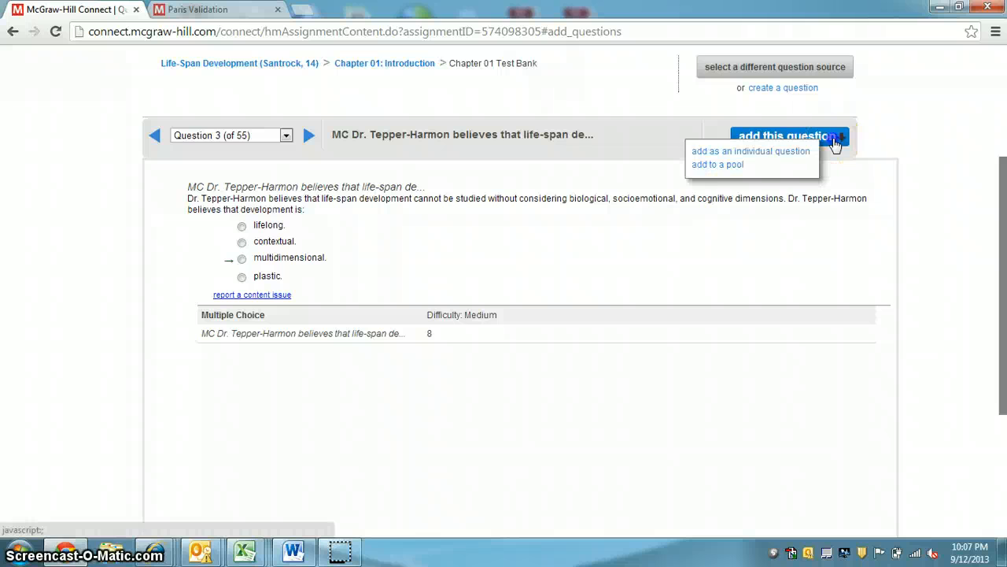
{"action": "left_click", "coordinate": [714, 165]}
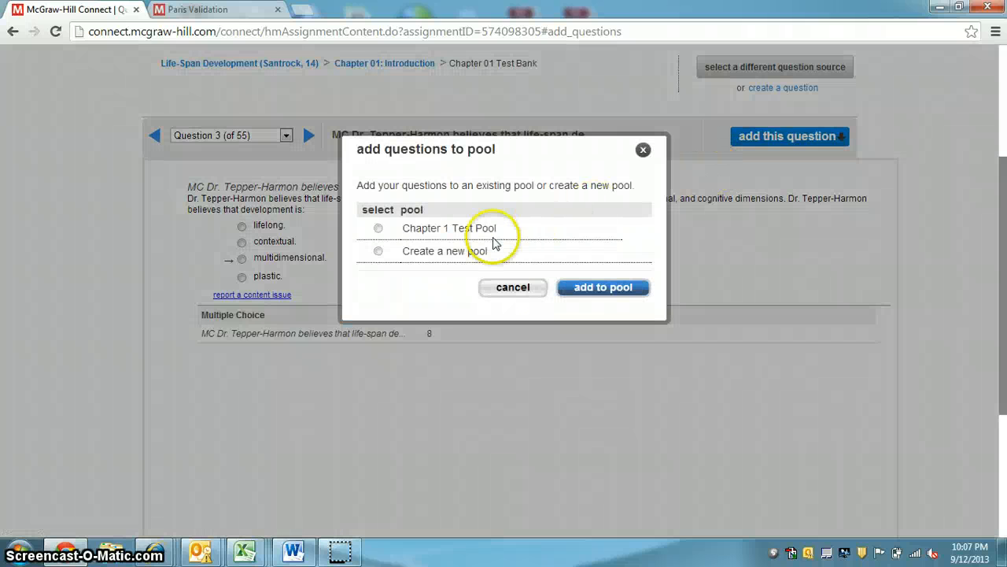
{"action": "left_click", "coordinate": [378, 228]}
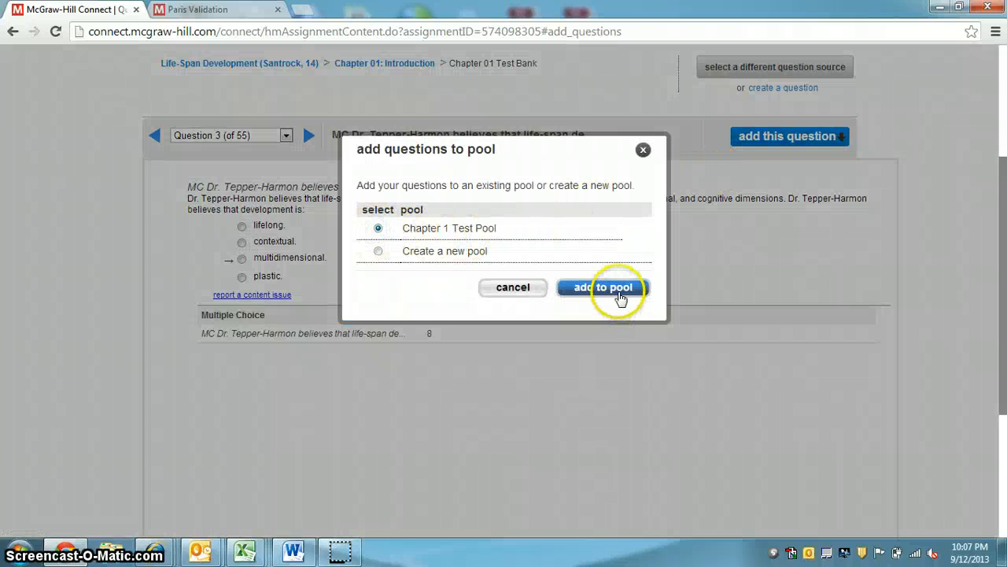
{"action": "left_click", "coordinate": [612, 288]}
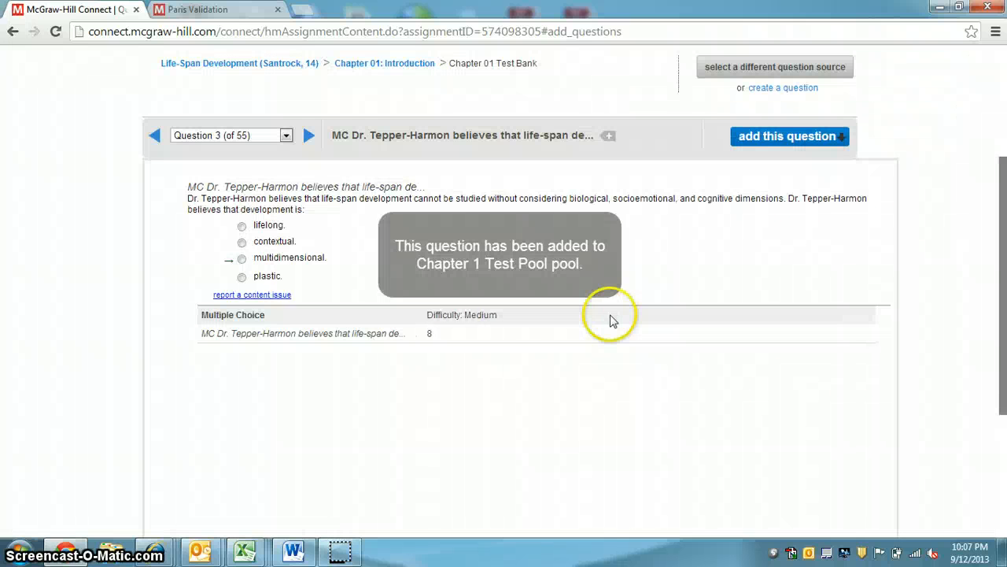
{"action": "left_click", "coordinate": [309, 135]}
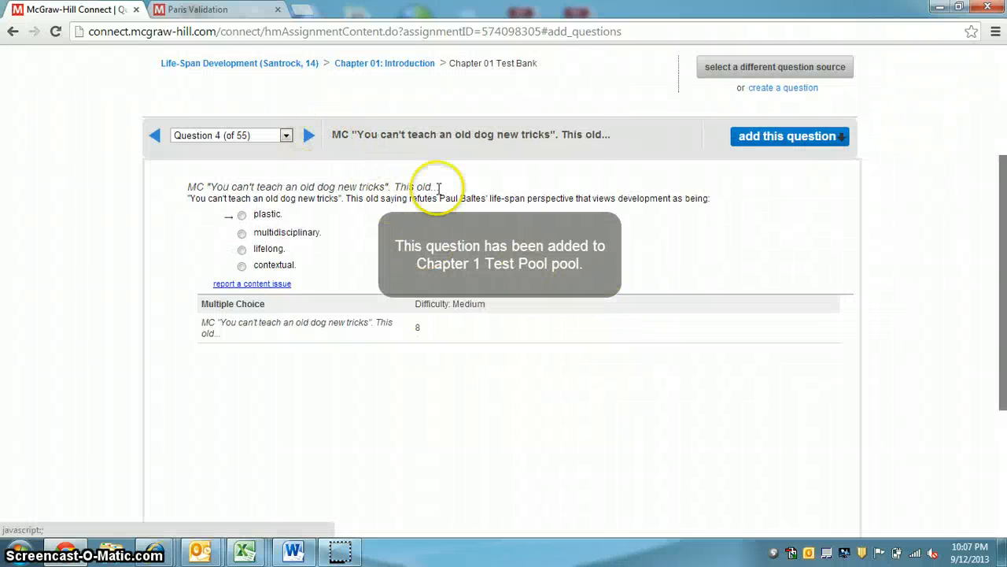
Rename the unnamed assignment as "Test 1" and save the name
{"action": "scroll", "coordinate": [723, 288], "scroll_direction": "up", "scroll_amount": 3}
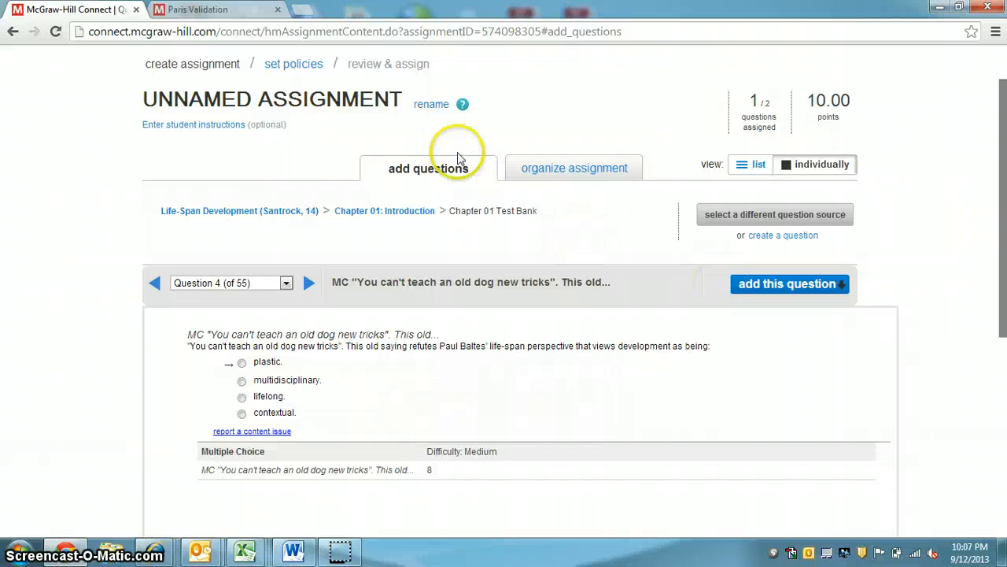
{"action": "left_click", "coordinate": [422, 109]}
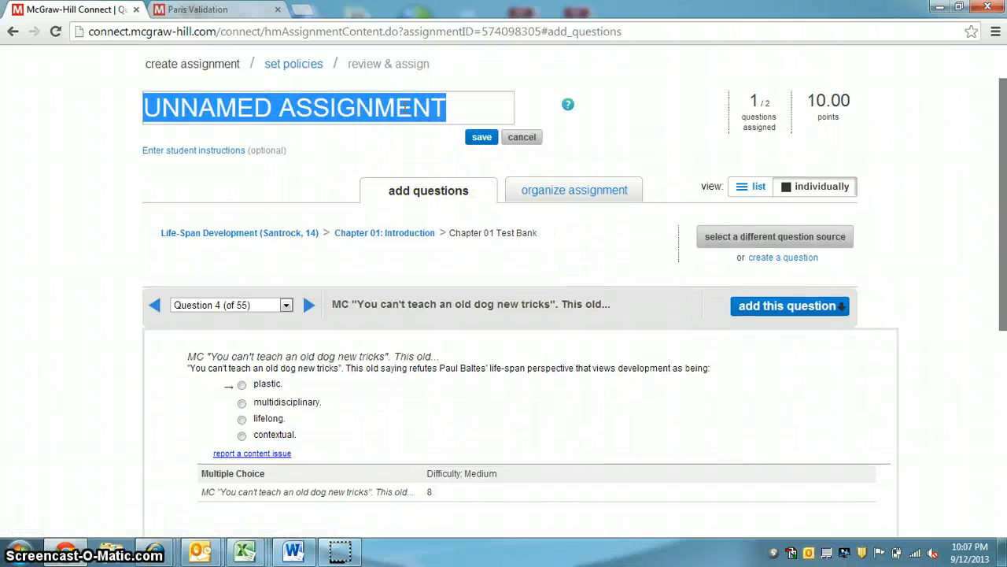
{"action": "type", "text": "T"}
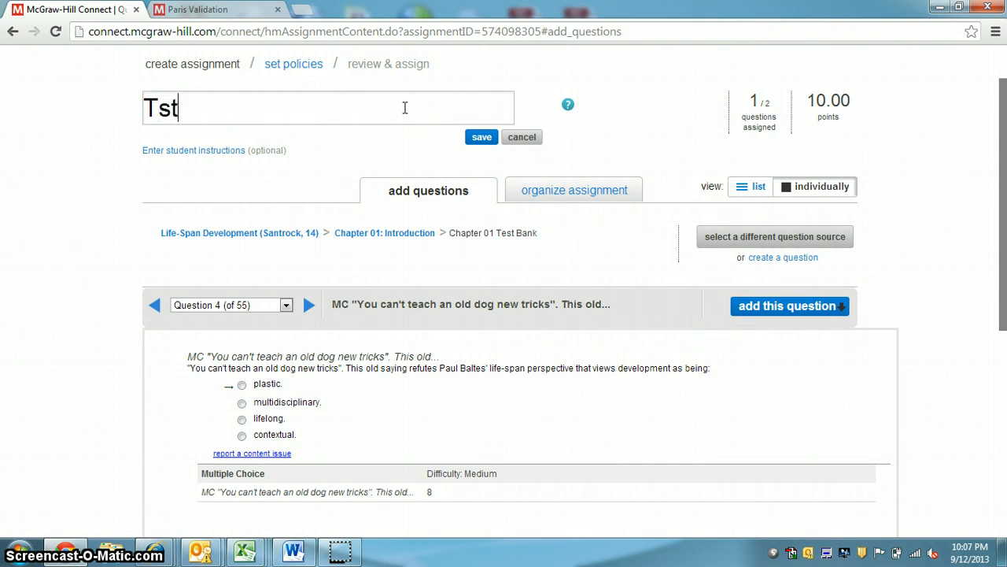
{"action": "type", "text": "est"}
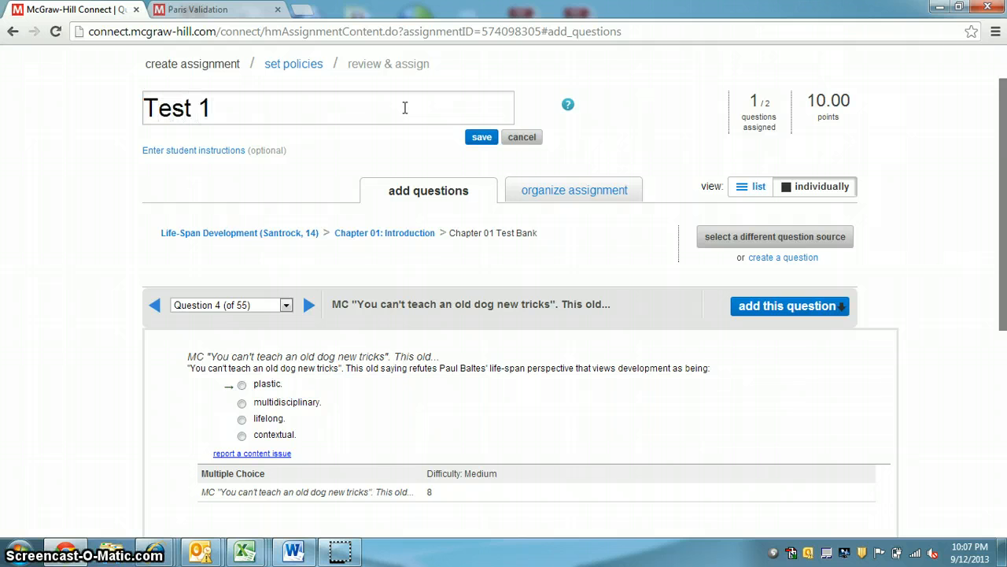
{"action": "type", "text": " 1"}
{"action": "left_click", "coordinate": [478, 137]}
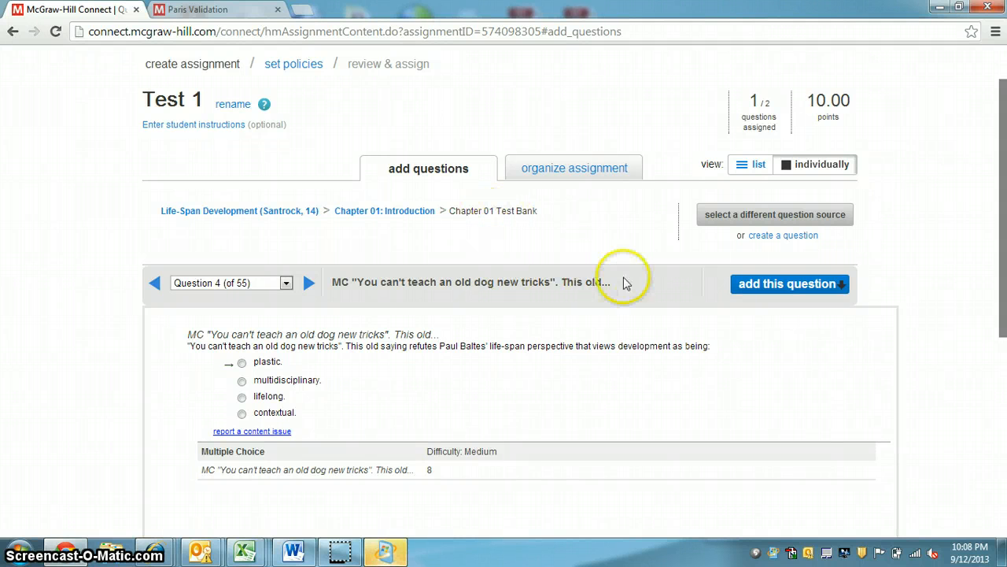
Switch the question source to the Chapter 02 Test Bank under Biological Beginnings
{"action": "left_click", "coordinate": [384, 220]}
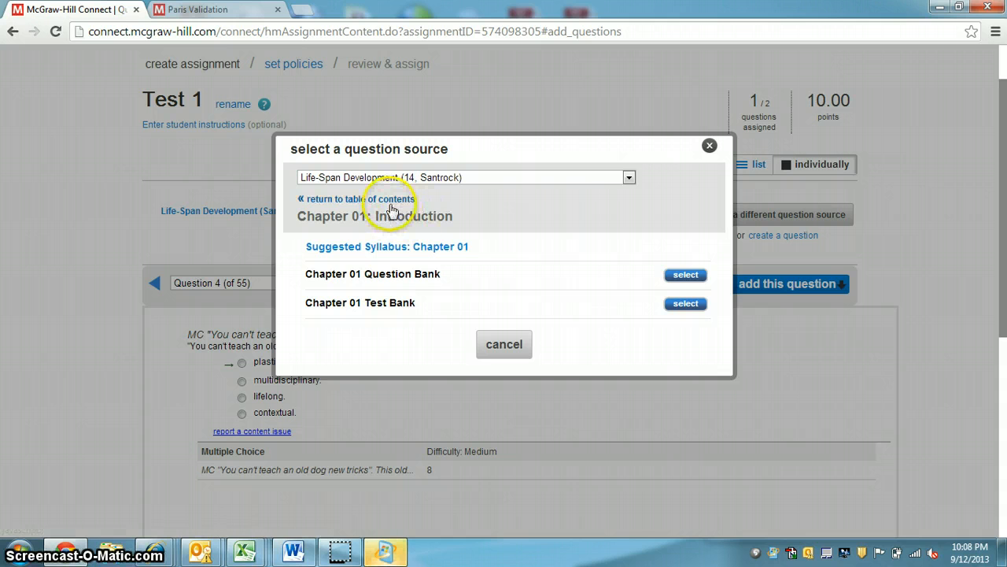
{"action": "left_click", "coordinate": [391, 201]}
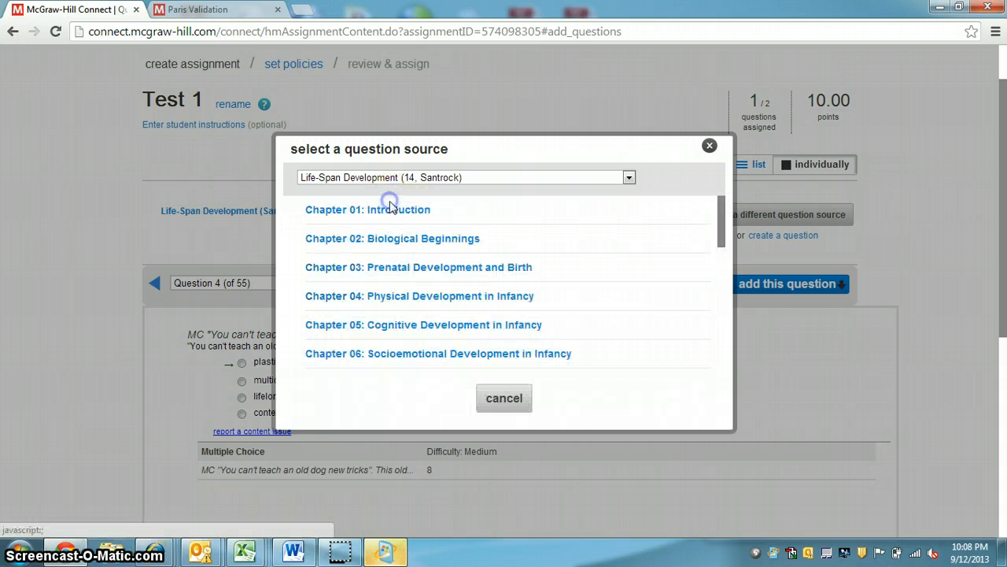
{"action": "left_click", "coordinate": [459, 246]}
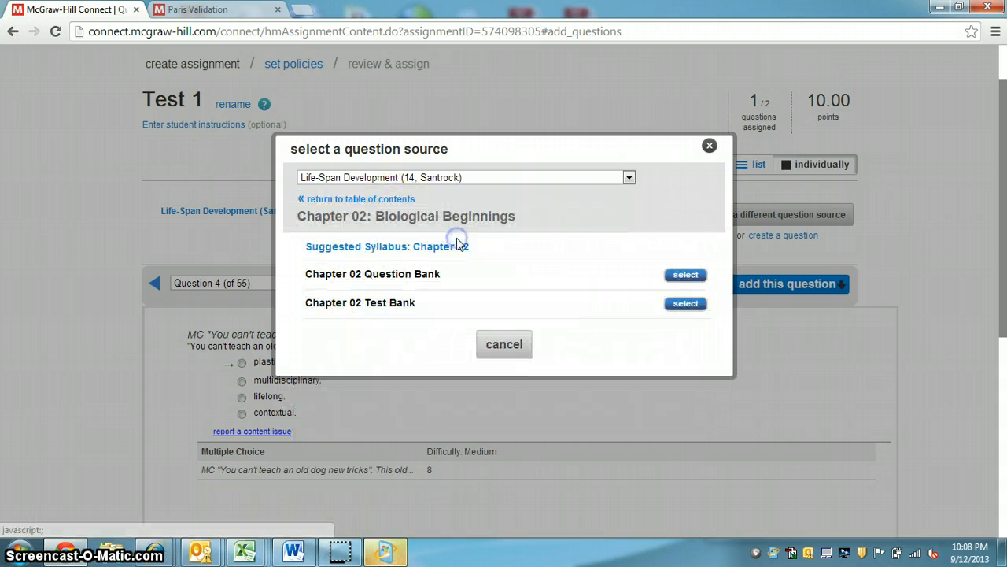
{"action": "left_click", "coordinate": [683, 304]}
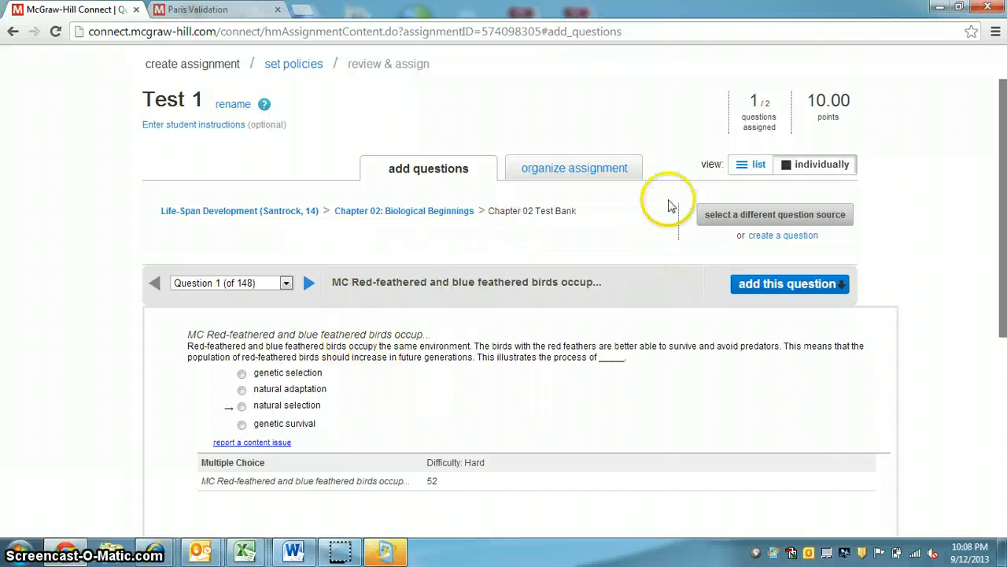
List the Chapter 02 Test Bank questions and filter them to the Multiple Choice question type
{"action": "left_click", "coordinate": [754, 166]}
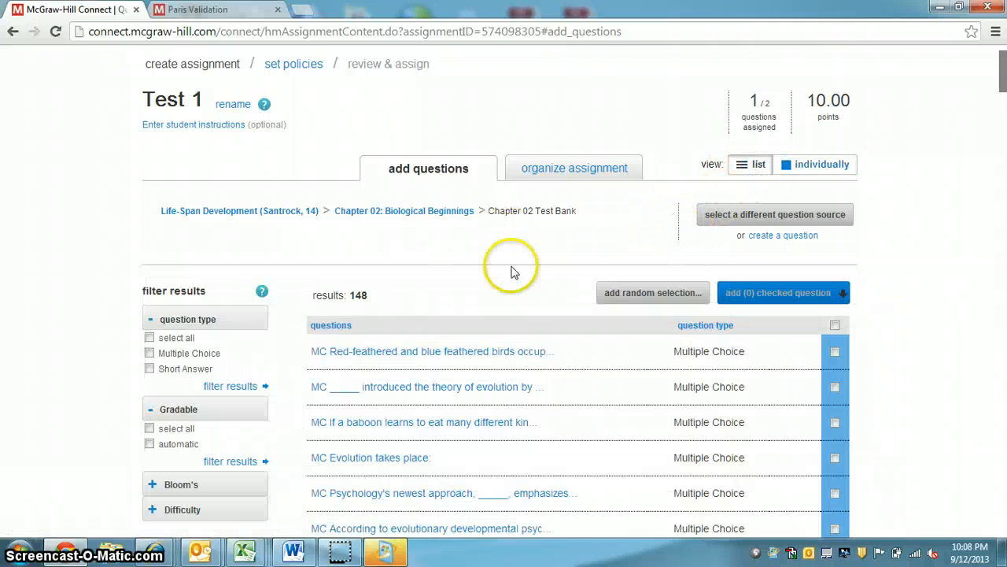
{"action": "scroll", "coordinate": [476, 264], "scroll_direction": "down", "scroll_amount": 1}
{"action": "left_click", "coordinate": [151, 280]}
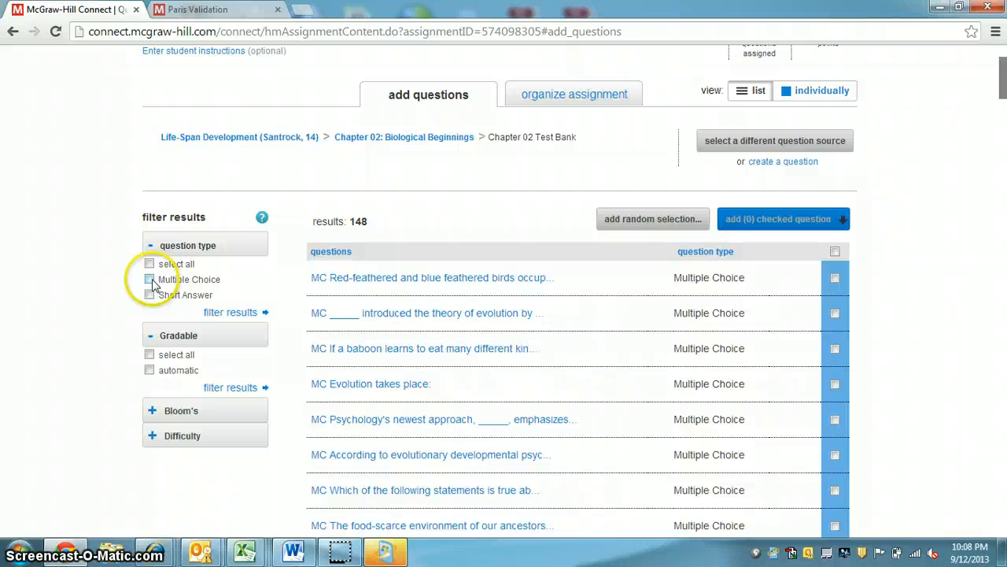
{"action": "left_click", "coordinate": [248, 311]}
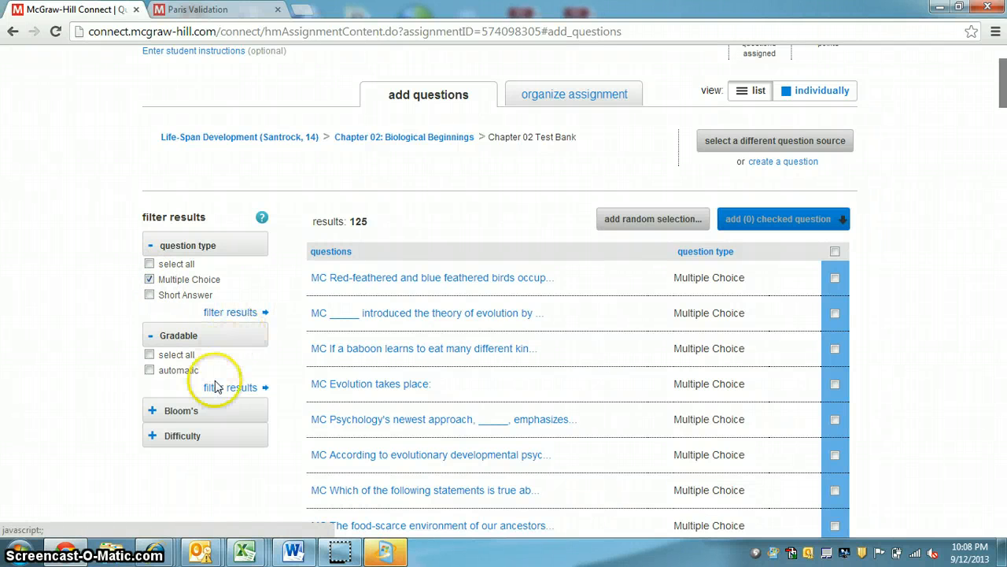
{"action": "left_click", "coordinate": [152, 437]}
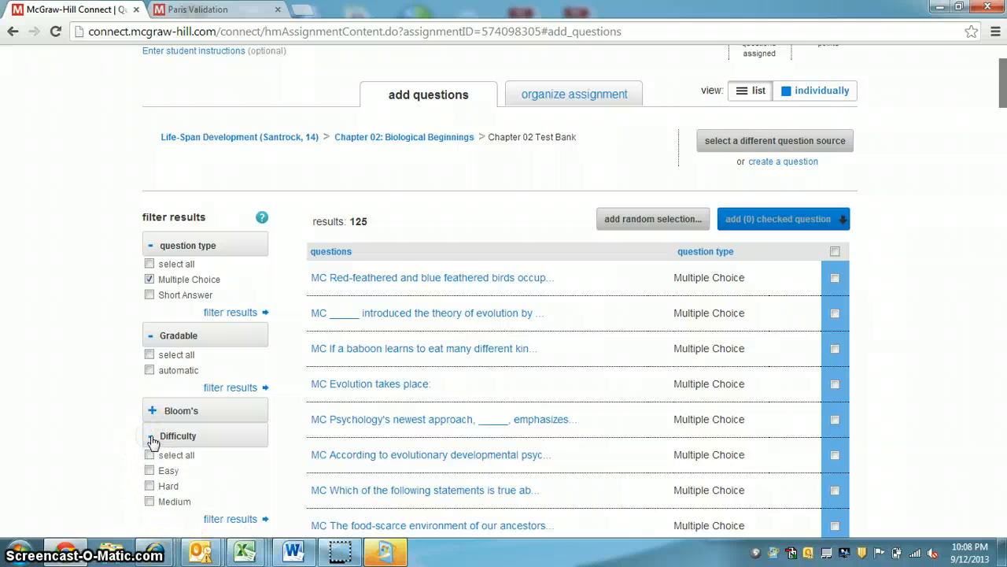
{"action": "left_click", "coordinate": [152, 438]}
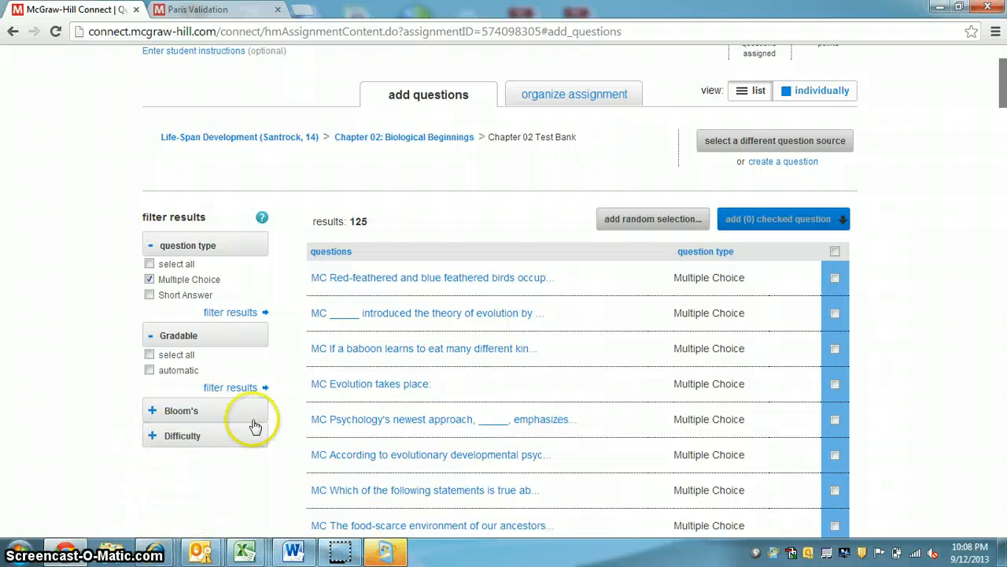
Add the first filtered question, about red-feathered birds, to a new pool named "Chapter 2 Test Pool", drawing 1 question at 10.00 points each
{"action": "left_click", "coordinate": [428, 279]}
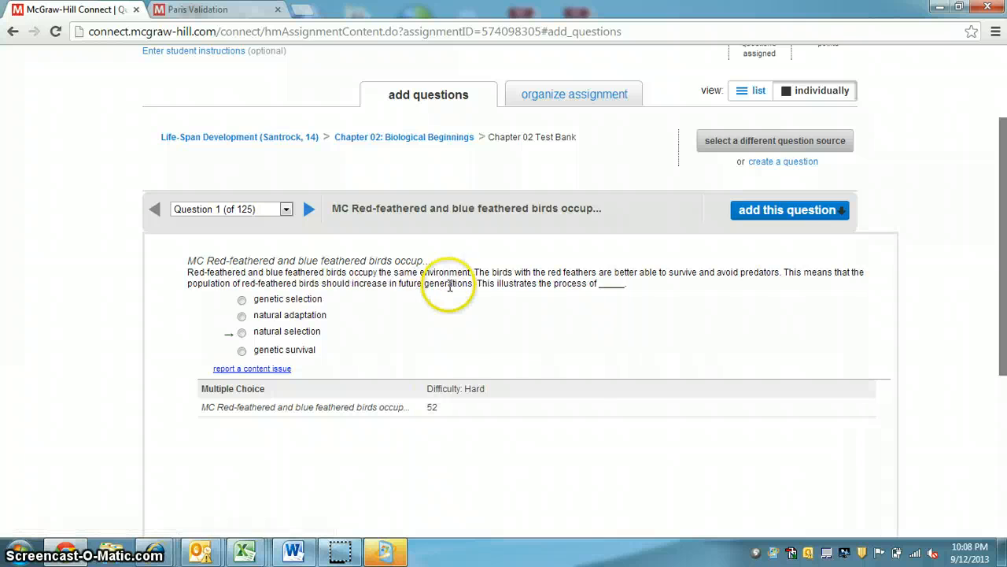
{"action": "left_click", "coordinate": [804, 218]}
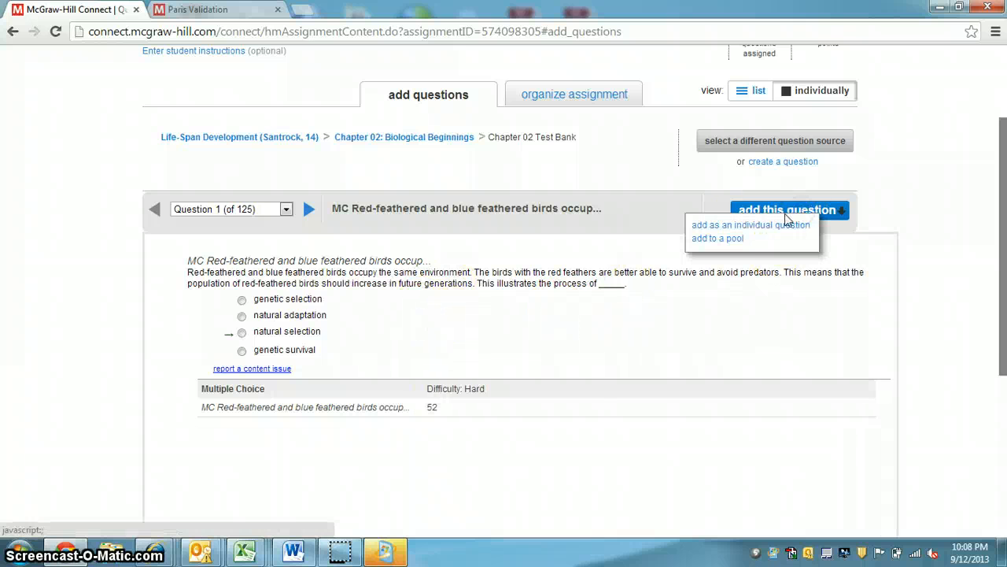
{"action": "left_click", "coordinate": [712, 238]}
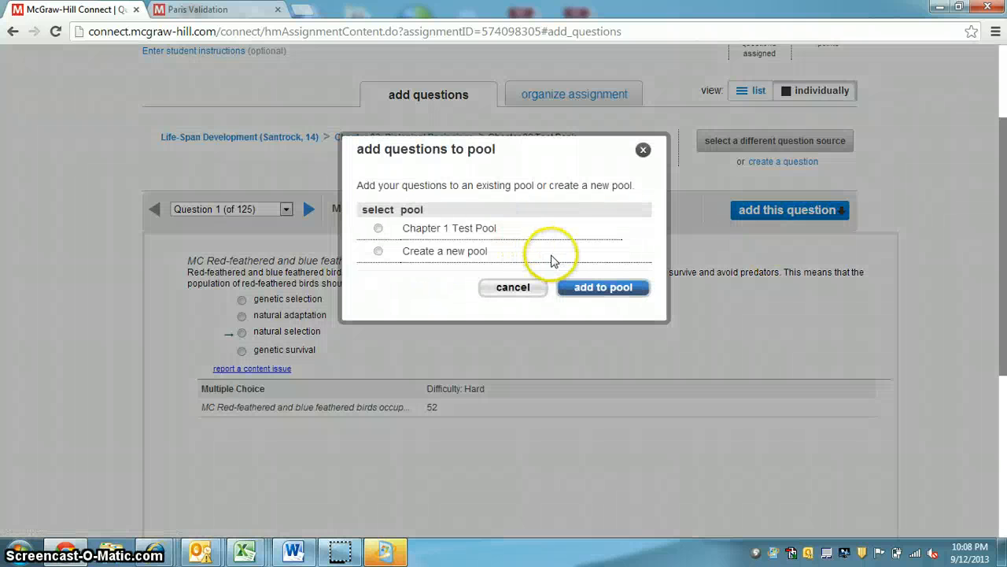
{"action": "left_click", "coordinate": [378, 251]}
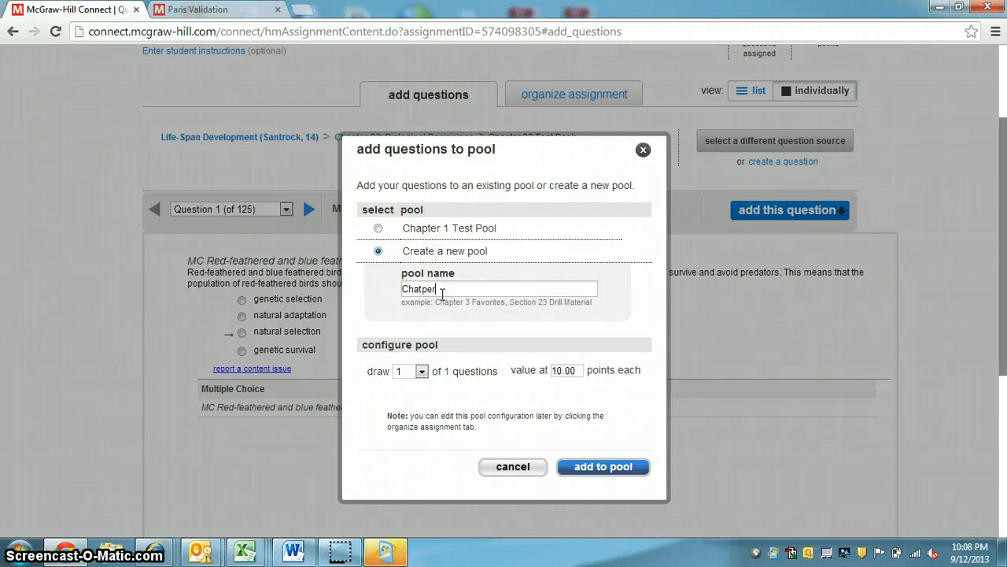
{"action": "type", "text": "Chapter"}
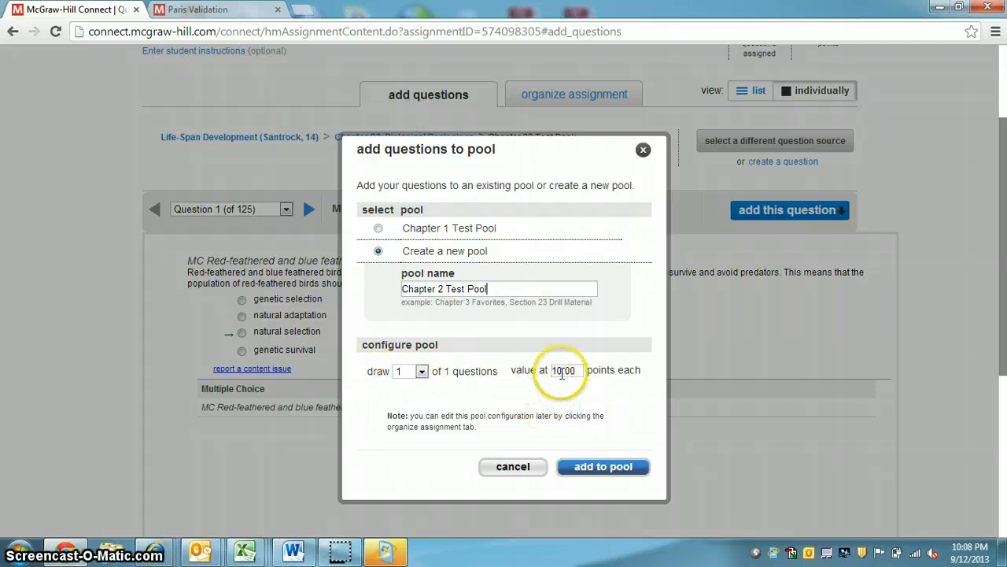
{"action": "left_click", "coordinate": [605, 466]}
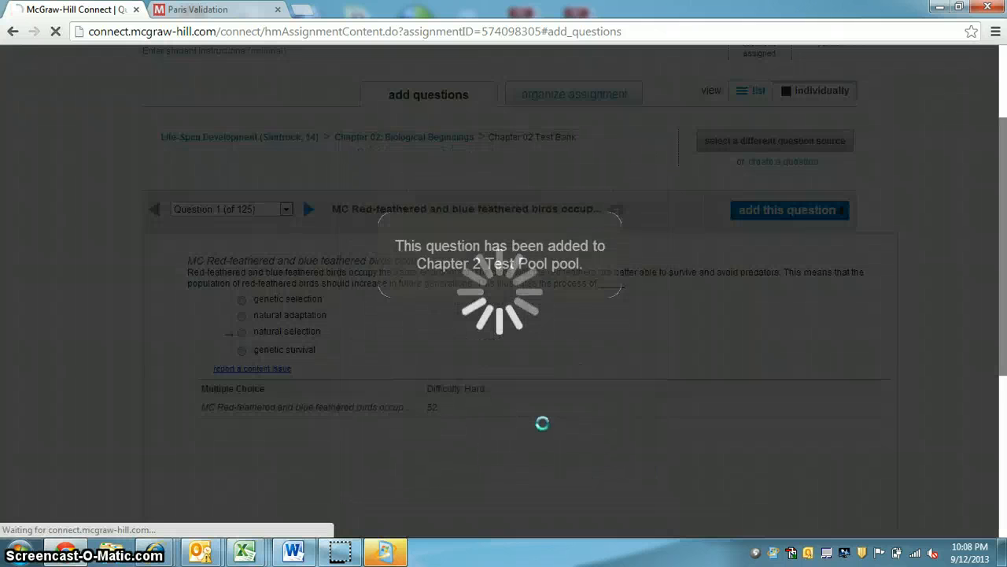
Review how Test 1's pools are organized, including their draw counts and points, and continue to the assignment policies
{"action": "scroll", "coordinate": [593, 385], "scroll_direction": "up", "scroll_amount": 2}
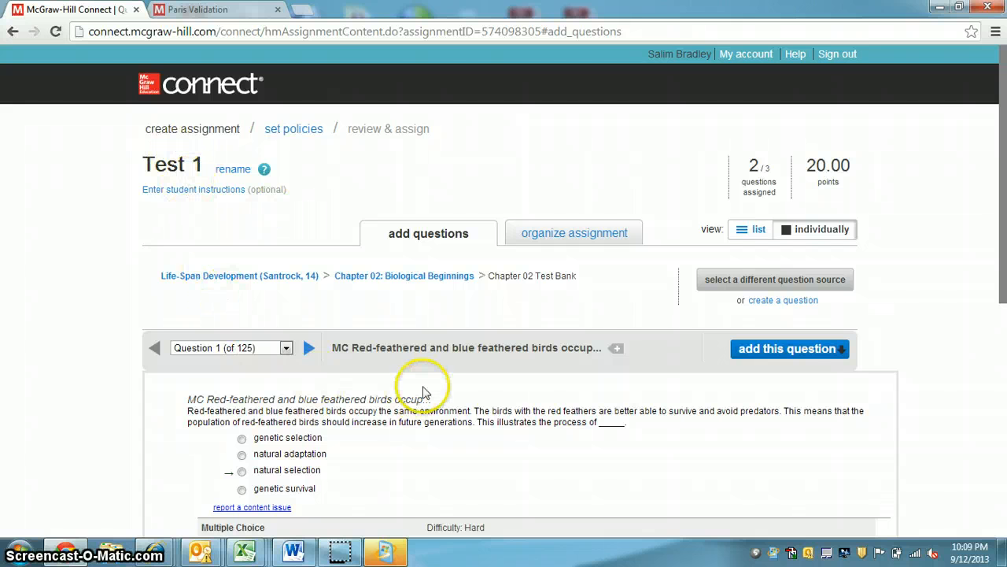
{"action": "left_click", "coordinate": [578, 241]}
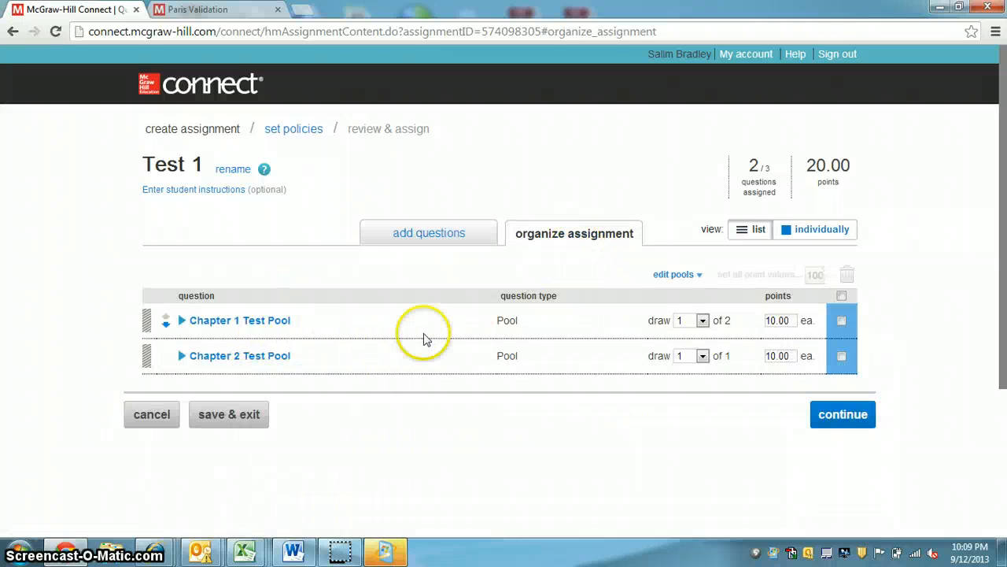
{"action": "left_click", "coordinate": [723, 321]}
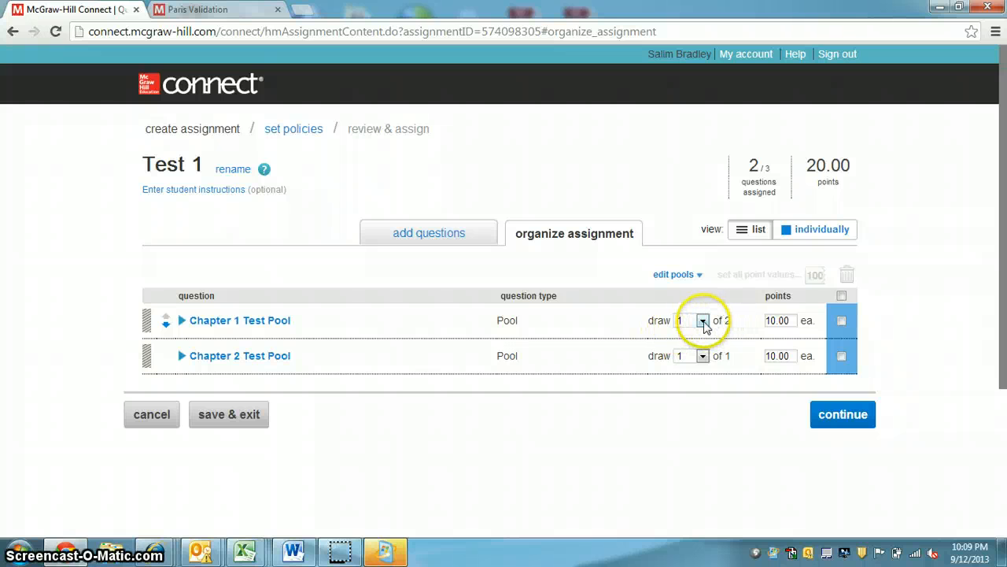
{"action": "left_click", "coordinate": [729, 321]}
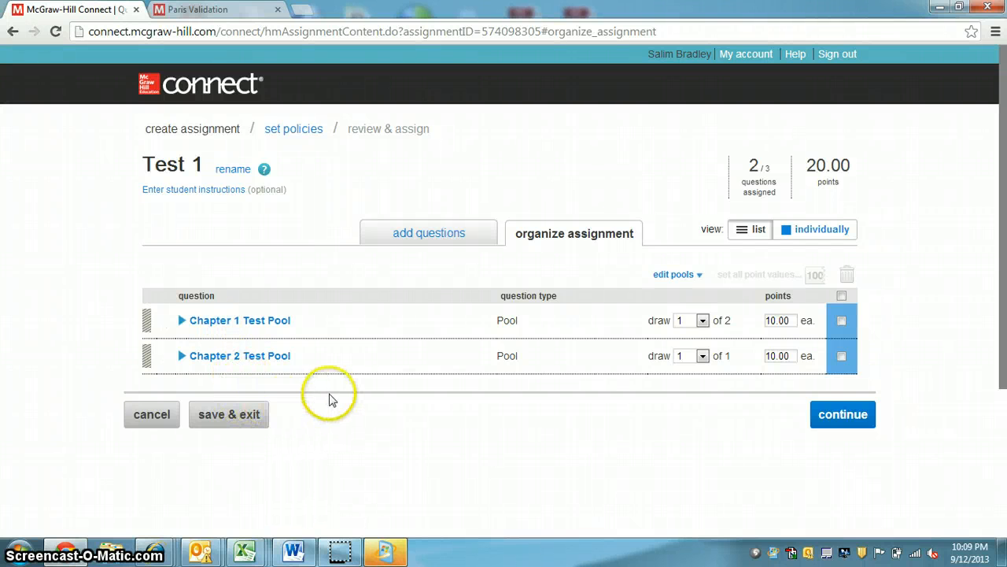
{"action": "left_click", "coordinate": [839, 413]}
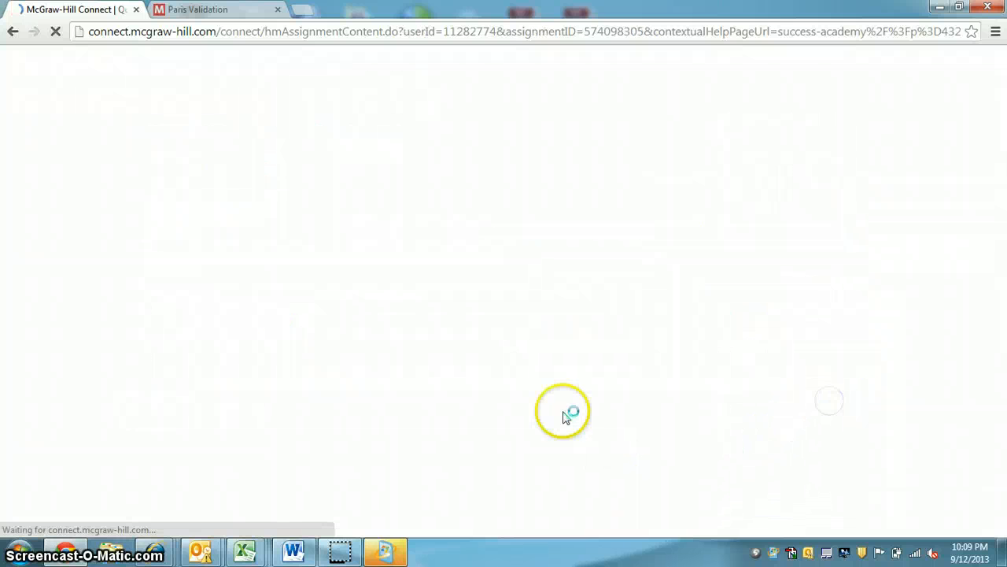
Set the assignment category of Test 1 to exam
{"action": "scroll", "coordinate": [444, 329], "scroll_direction": "down", "scroll_amount": 1}
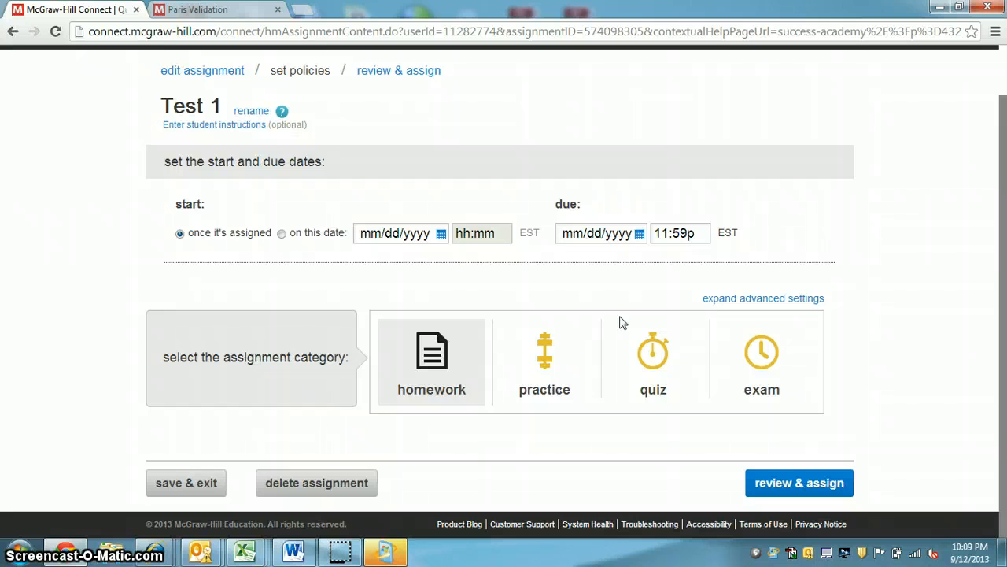
{"action": "left_click", "coordinate": [711, 381]}
{"action": "left_click", "coordinate": [740, 373]}
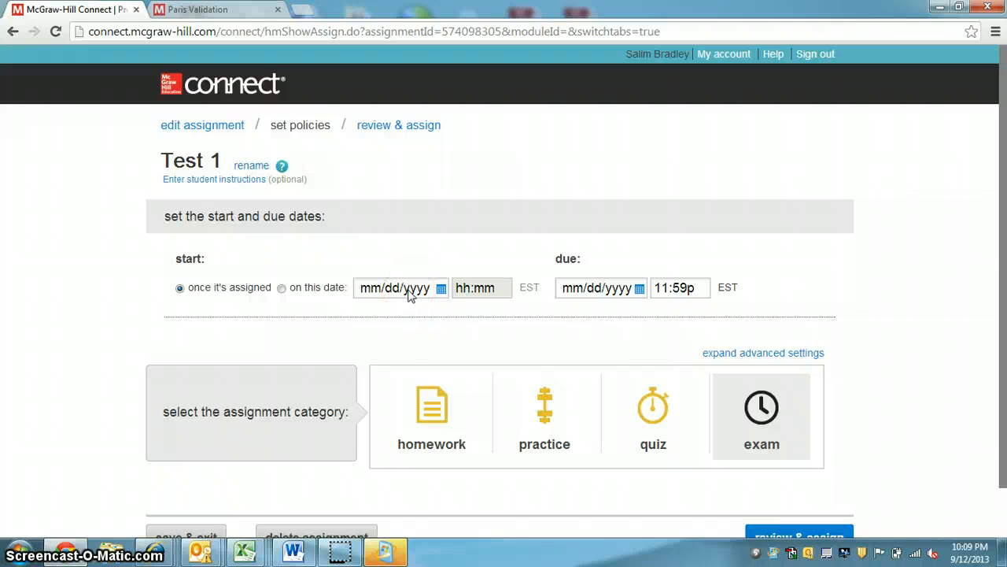
Expand the exam's advanced settings and enable a time limit of 50 minutes in the basic settings
{"action": "scroll", "coordinate": [409, 295], "scroll_direction": "down", "scroll_amount": 1}
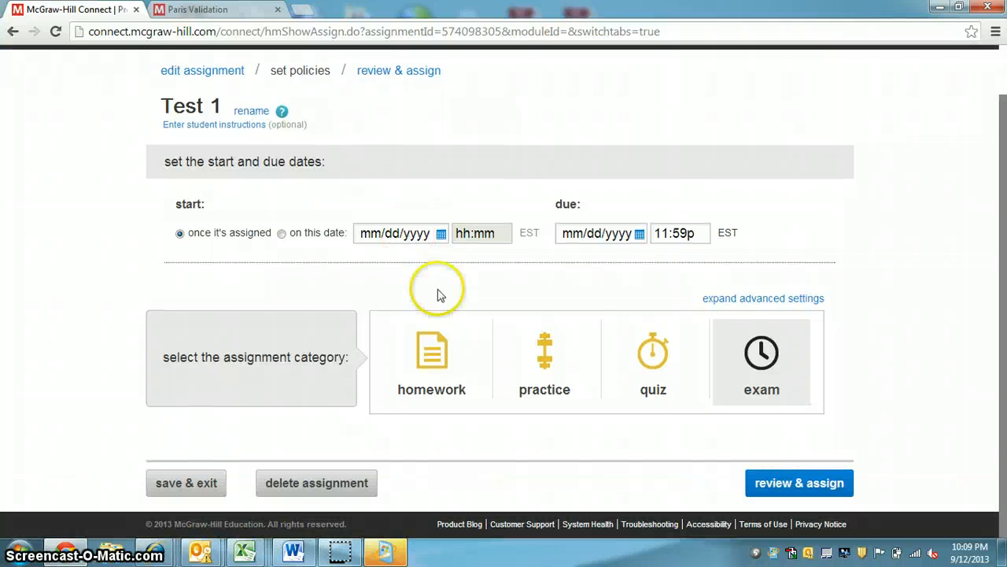
{"action": "left_click", "coordinate": [772, 300]}
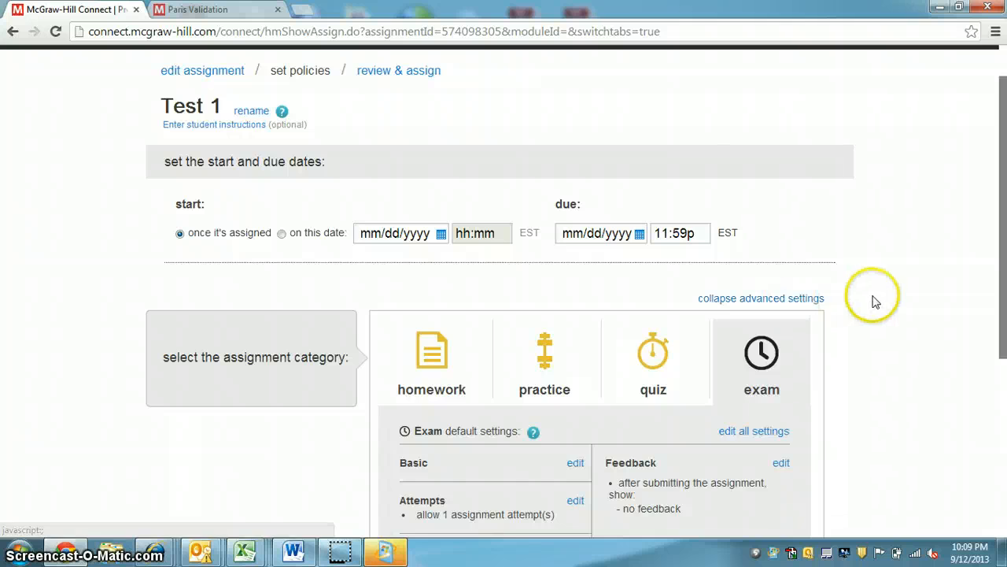
{"action": "scroll", "coordinate": [873, 297], "scroll_direction": "down", "scroll_amount": 3}
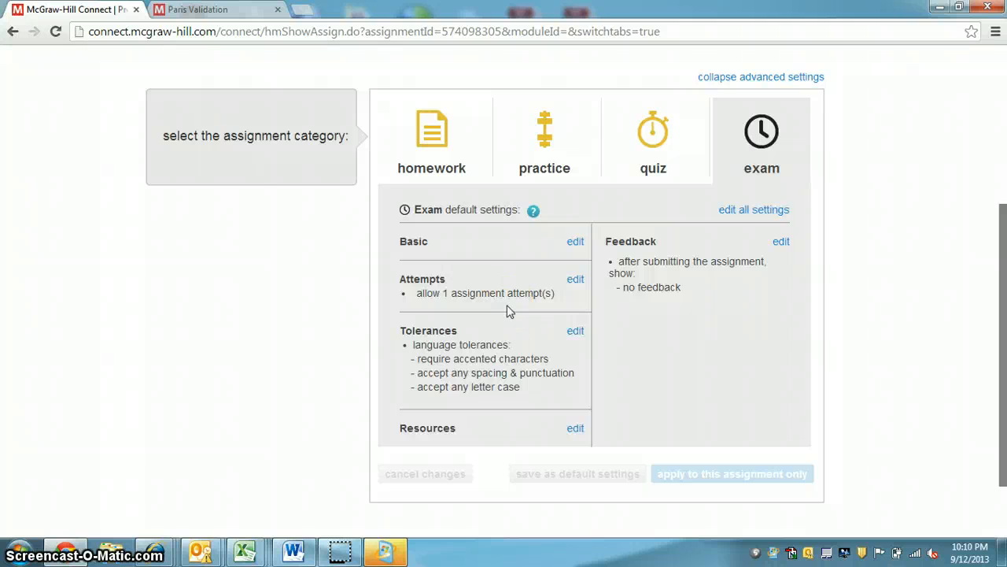
{"action": "left_click", "coordinate": [576, 242]}
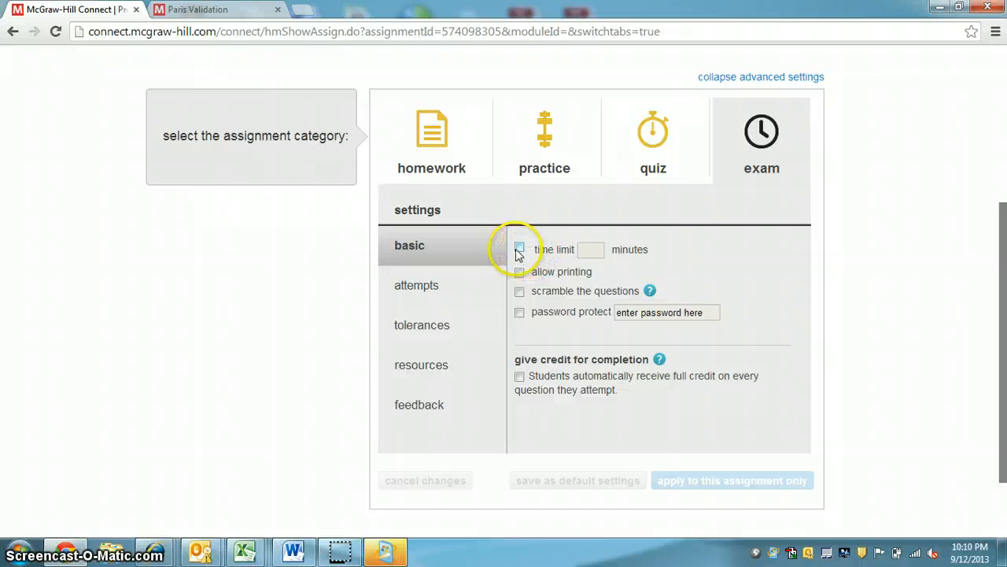
{"action": "left_click", "coordinate": [520, 249]}
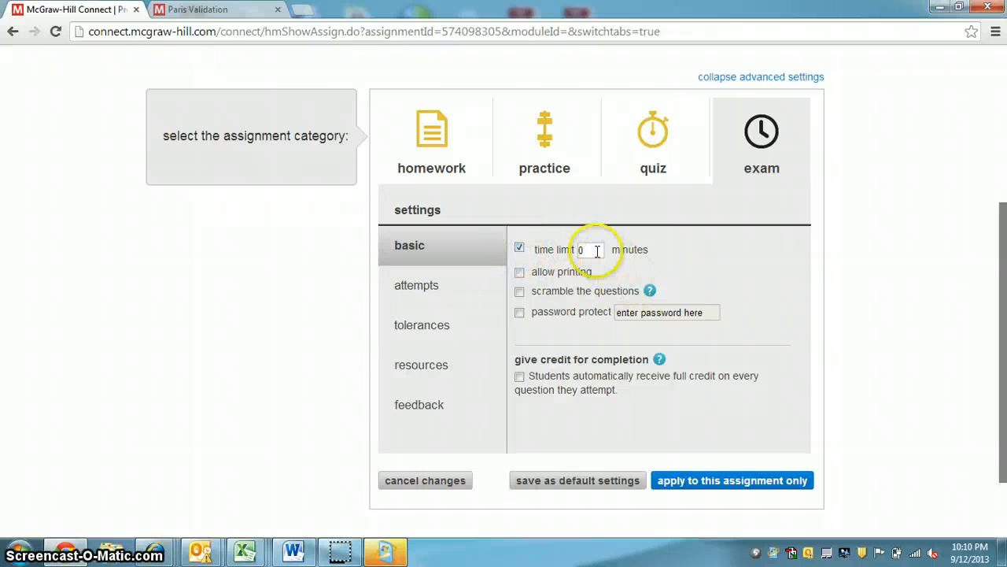
{"action": "scroll", "coordinate": [598, 251], "scroll_direction": "up", "scroll_amount": 3}
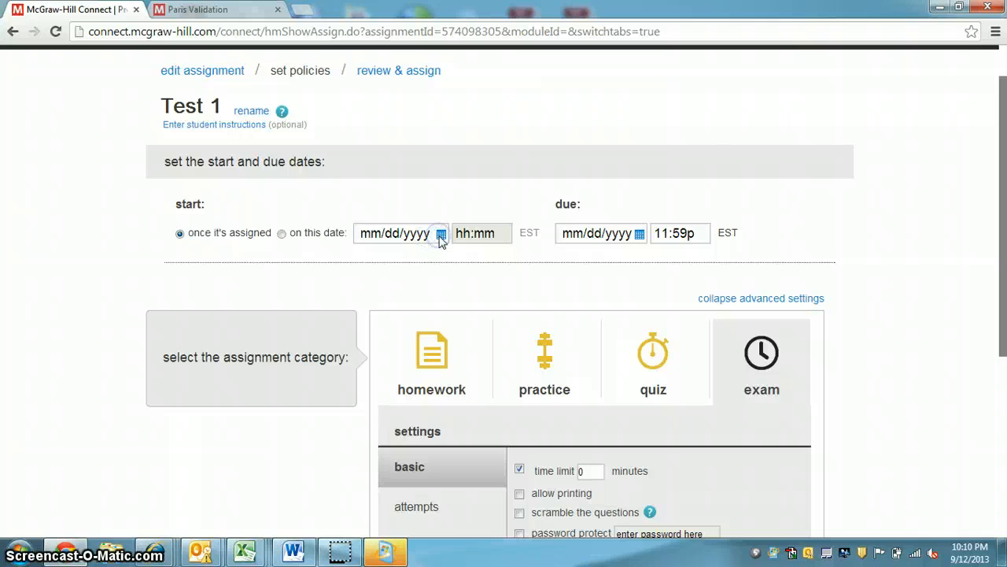
{"action": "scroll", "coordinate": [529, 283], "scroll_direction": "down", "scroll_amount": 3}
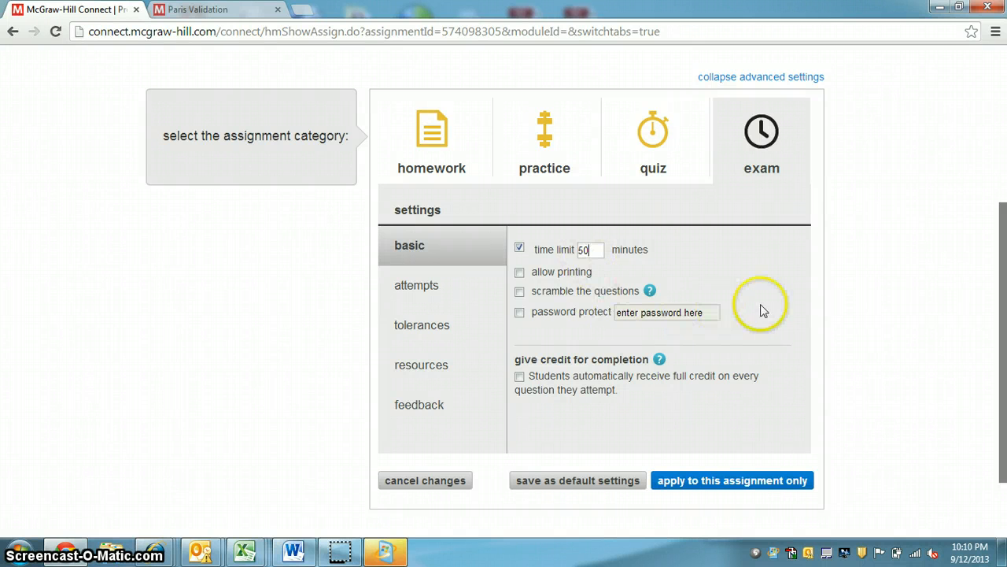
Review the exam's allowed attempts and its language and numeric tolerance settings
{"action": "left_click", "coordinate": [417, 283]}
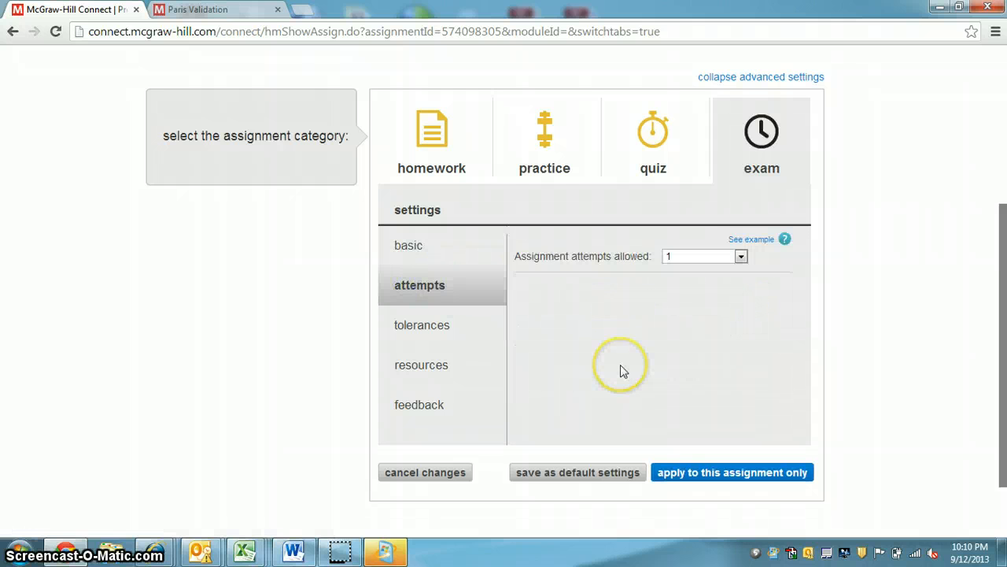
{"action": "left_click", "coordinate": [421, 329]}
{"action": "scroll", "coordinate": [463, 372], "scroll_direction": "down", "scroll_amount": 1}
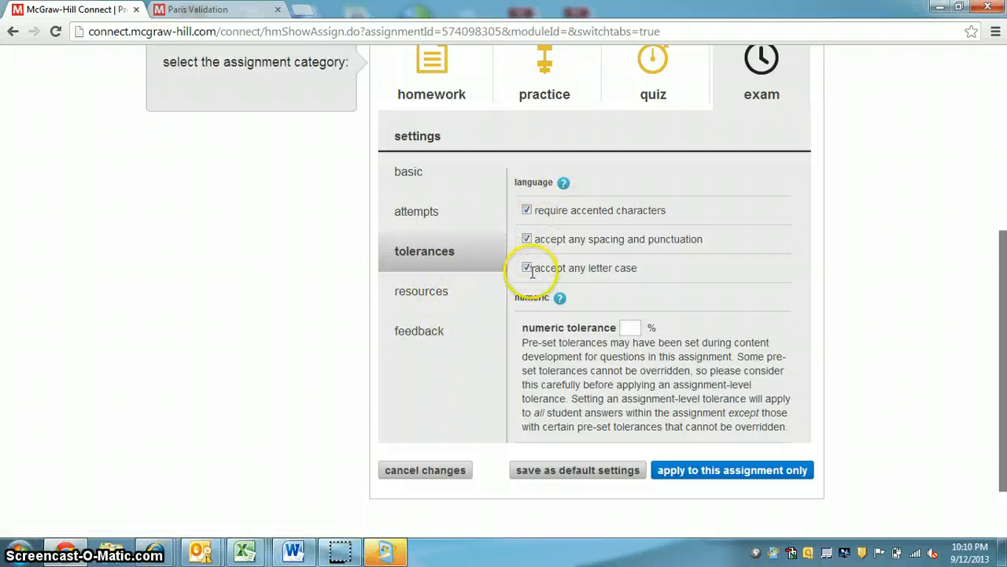
Enable eBook & resources as an assistance type in the exam's resources settings
{"action": "left_click", "coordinate": [443, 297]}
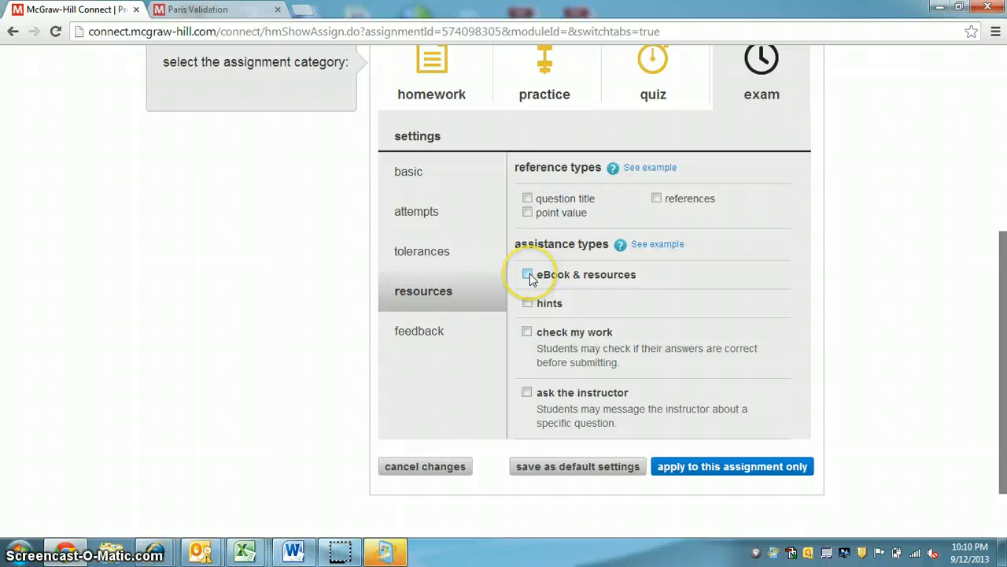
{"action": "left_click", "coordinate": [527, 274]}
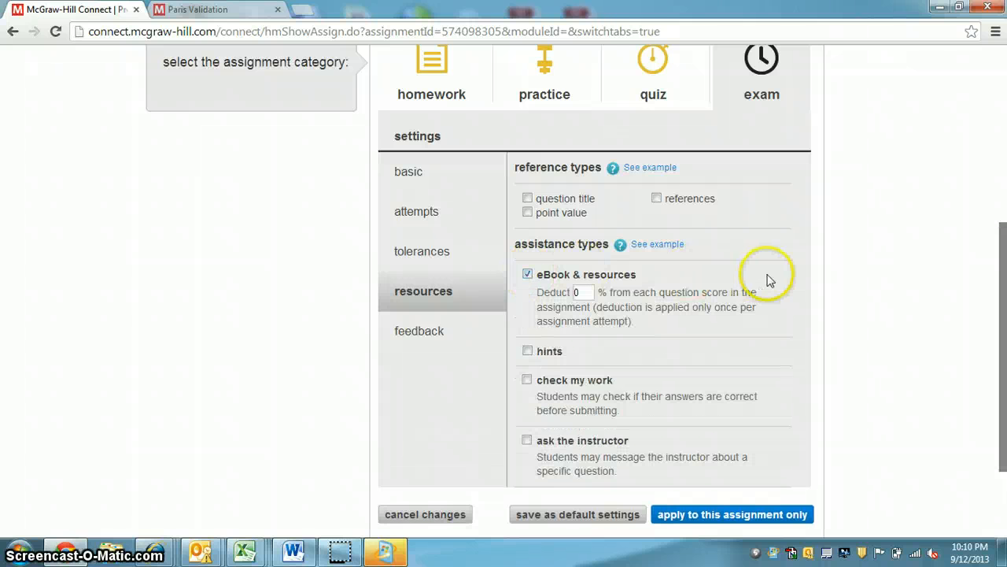
{"action": "scroll", "coordinate": [779, 277], "scroll_direction": "down", "scroll_amount": 1}
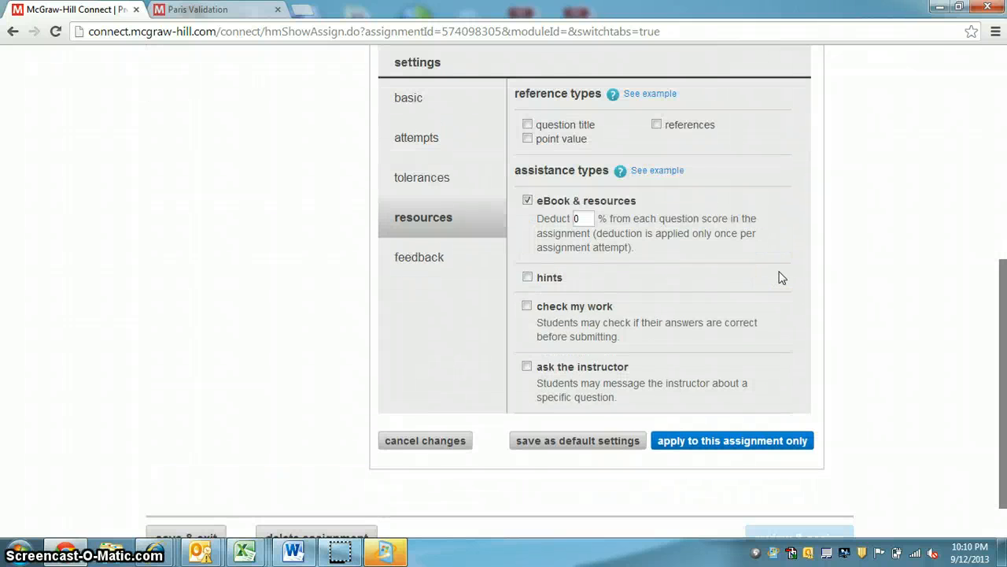
{"action": "scroll", "coordinate": [779, 277], "scroll_direction": "up", "scroll_amount": 2}
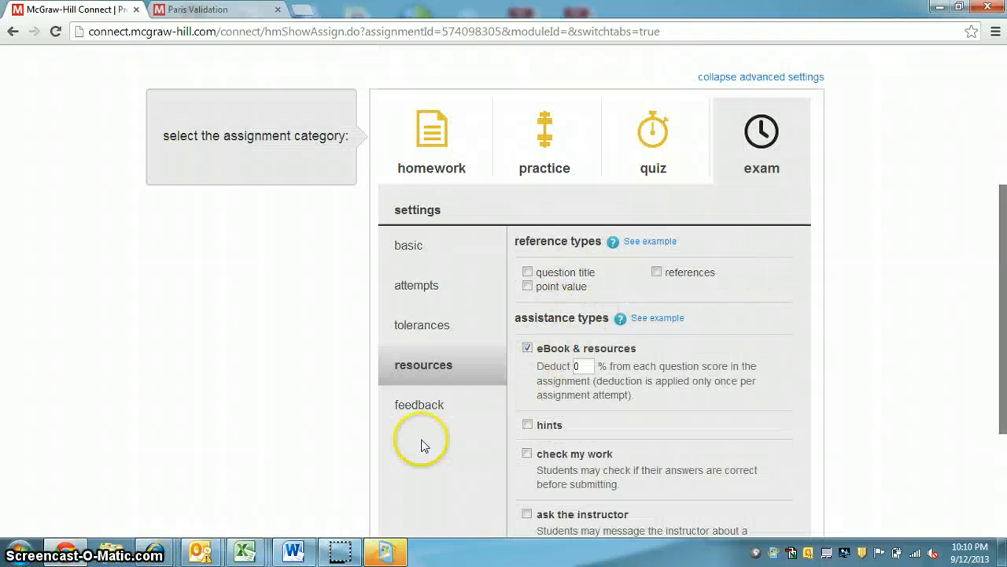
Examine the exam's feedback settings, including the choices shown after submission and the options for holding feedback
{"action": "left_click", "coordinate": [421, 415]}
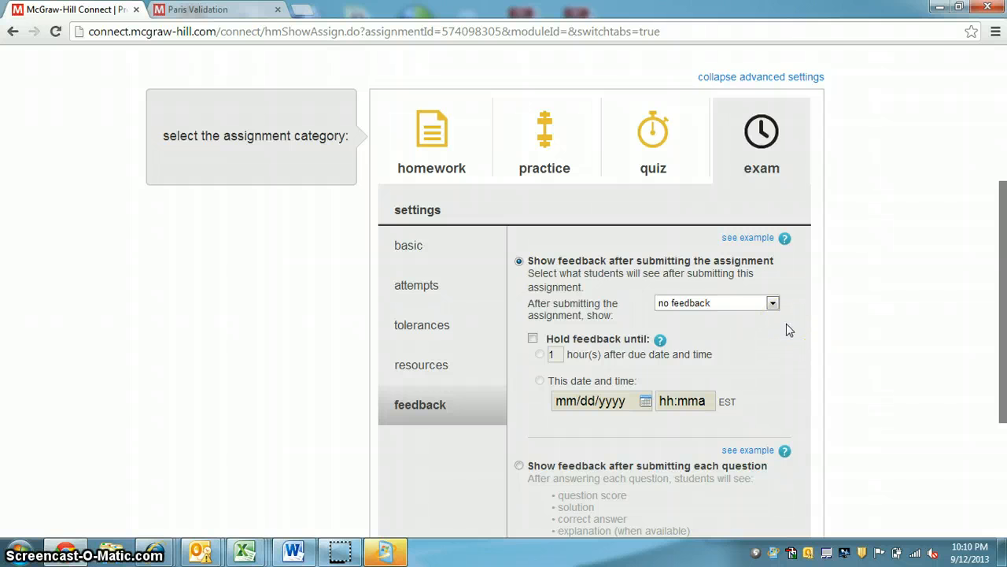
{"action": "left_click", "coordinate": [773, 304]}
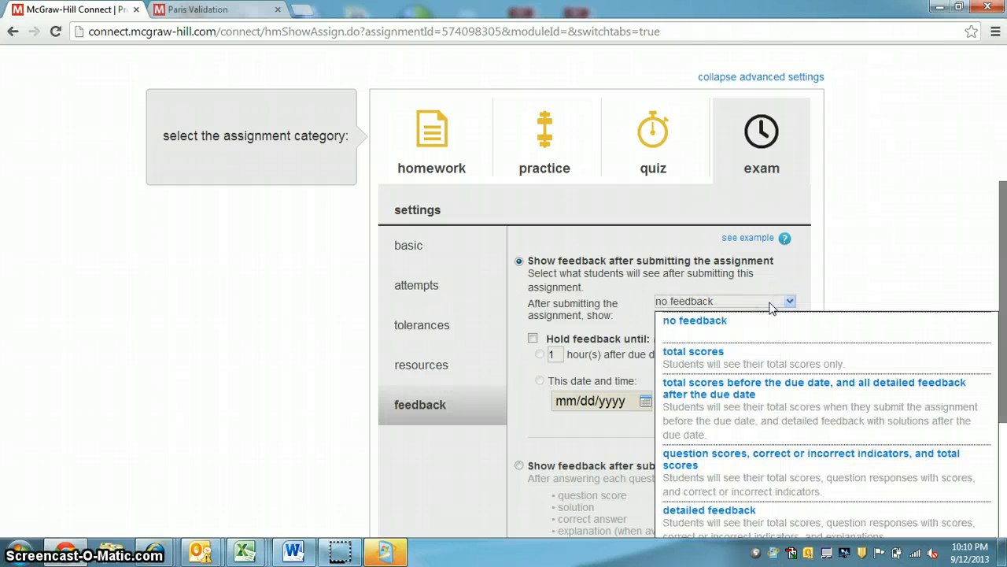
{"action": "left_click", "coordinate": [840, 270]}
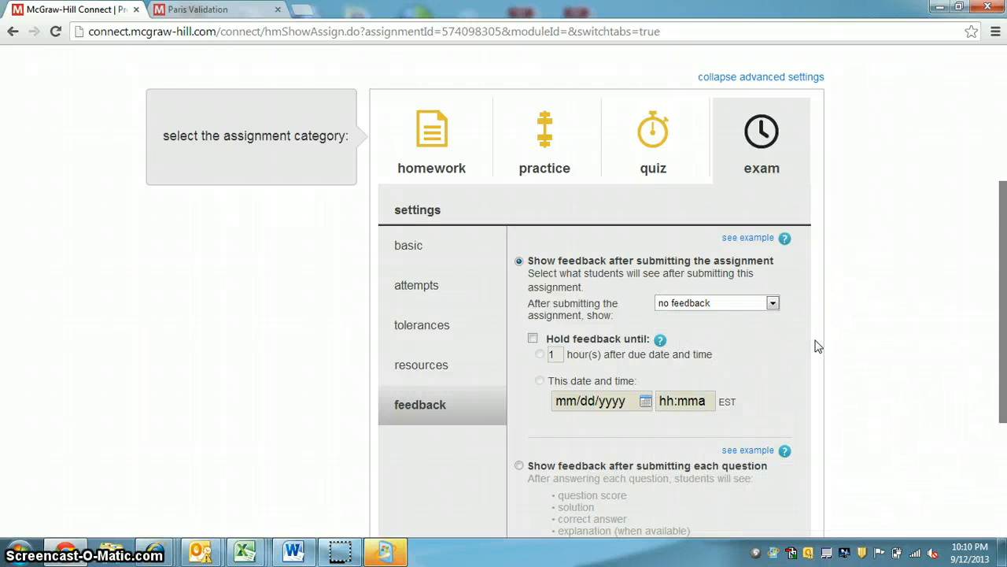
{"action": "scroll", "coordinate": [816, 346], "scroll_direction": "down", "scroll_amount": 1}
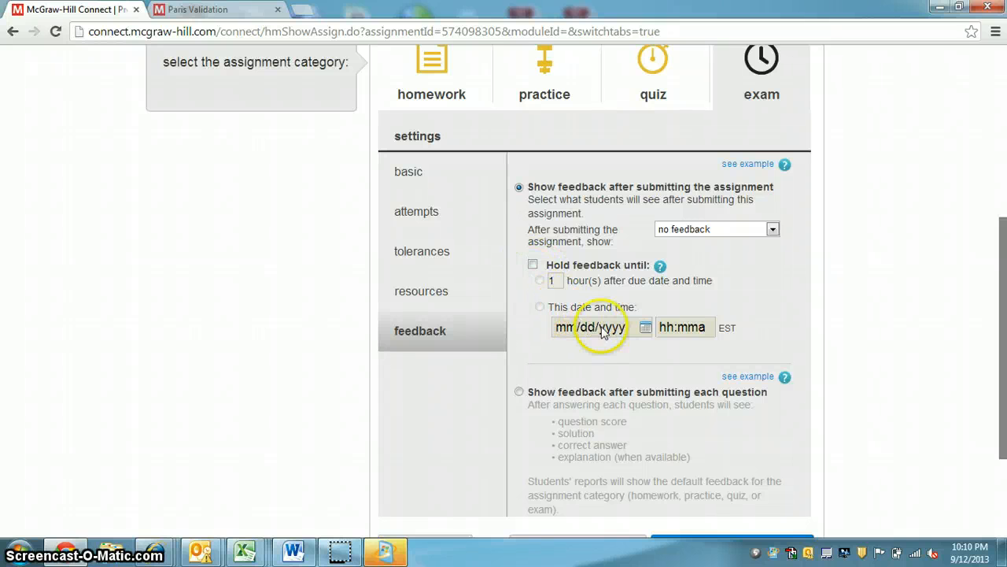
Schedule the exam to start on the specific date 09/19/2013 and set its due date to 09/20/2013
{"action": "scroll", "coordinate": [856, 334], "scroll_direction": "down", "scroll_amount": 1}
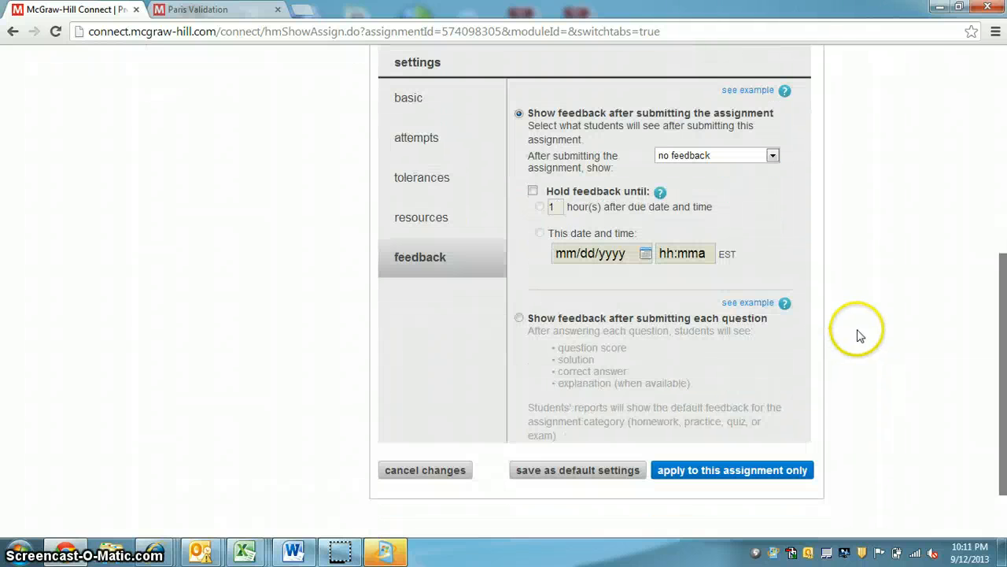
{"action": "scroll", "coordinate": [860, 336], "scroll_direction": "up", "scroll_amount": 4}
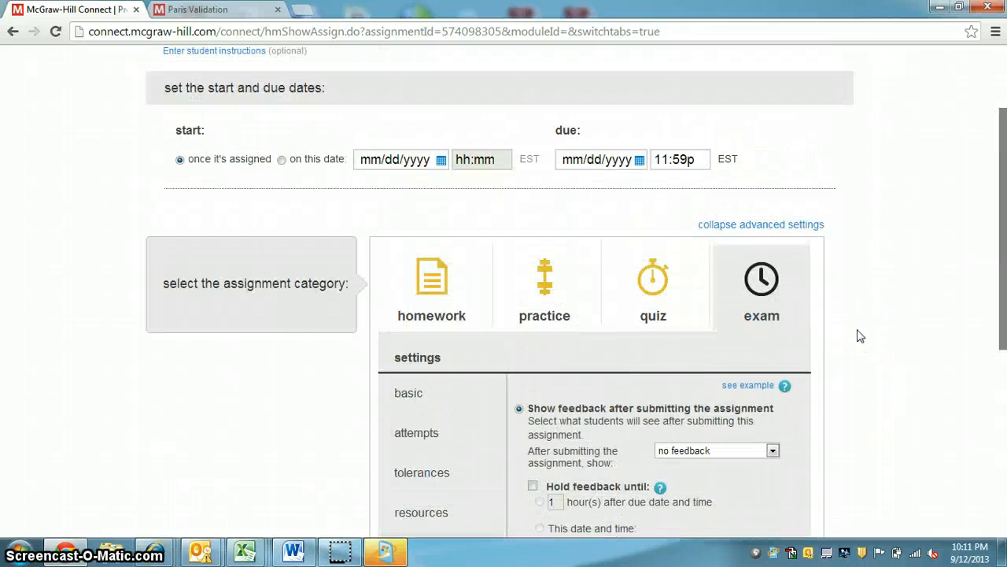
{"action": "left_click", "coordinate": [441, 160]}
{"action": "scroll", "coordinate": [652, 226], "scroll_direction": "down", "scroll_amount": 2}
{"action": "scroll", "coordinate": [661, 236], "scroll_direction": "up", "scroll_amount": 3}
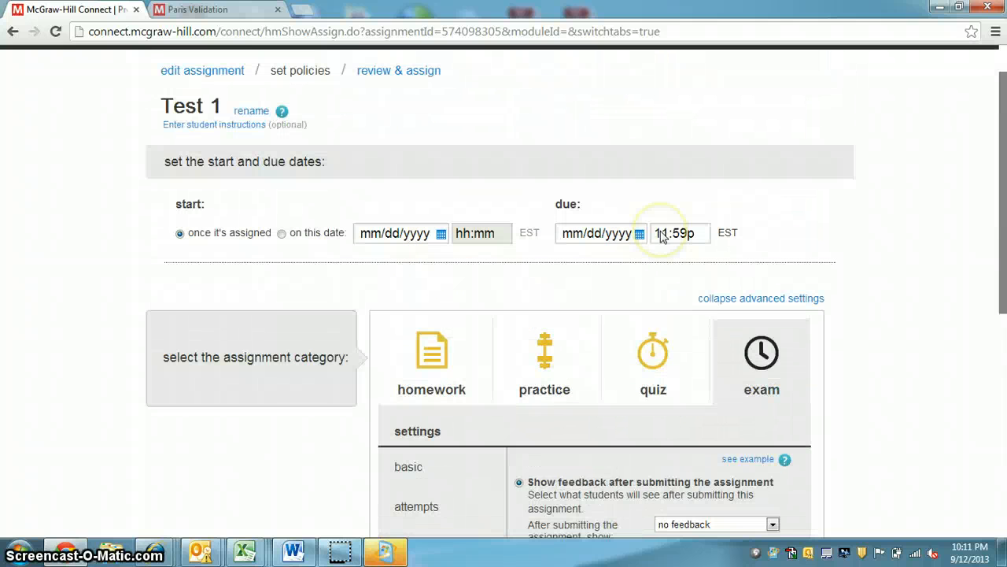
{"action": "left_click", "coordinate": [281, 234]}
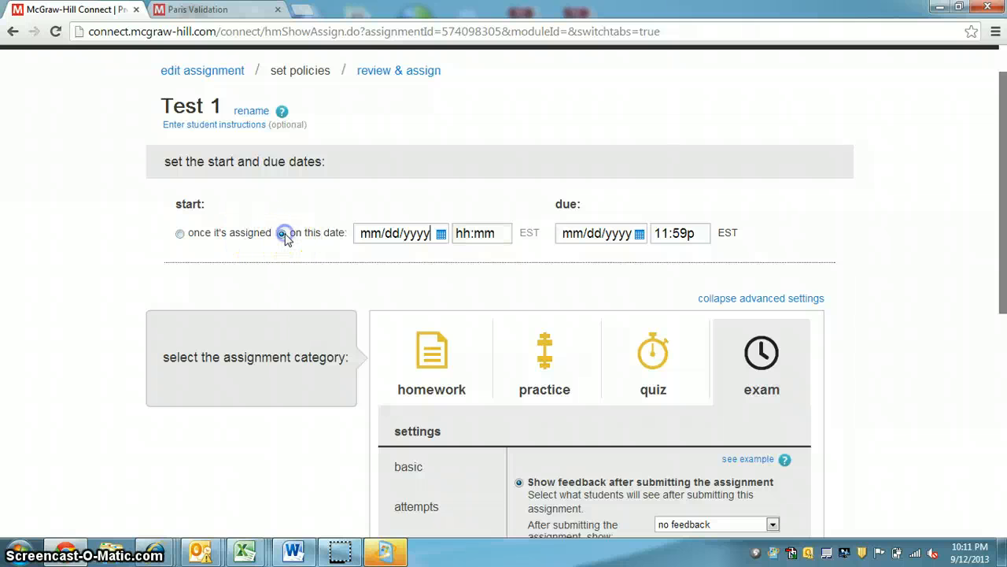
{"action": "left_click", "coordinate": [441, 233]}
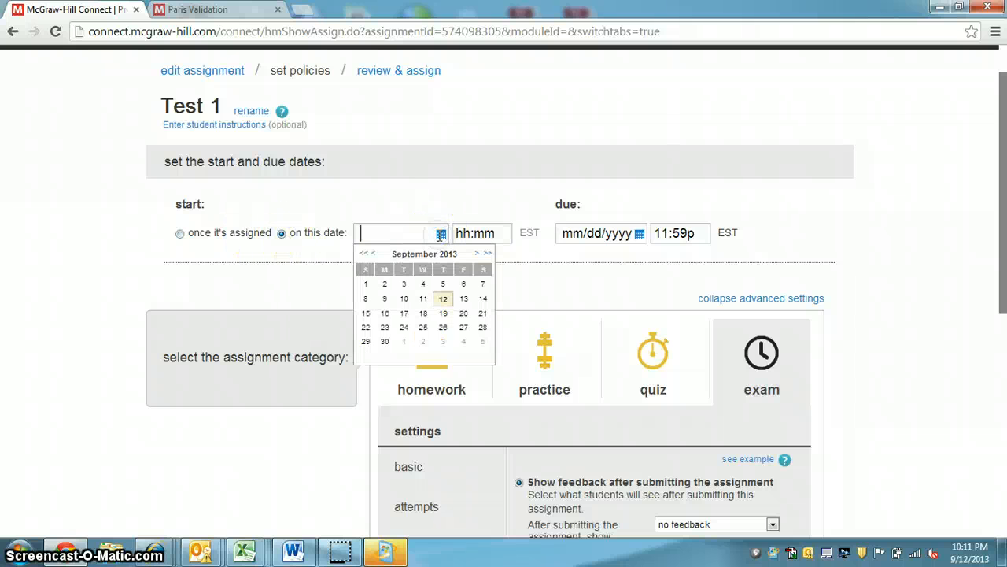
{"action": "left_click", "coordinate": [443, 313]}
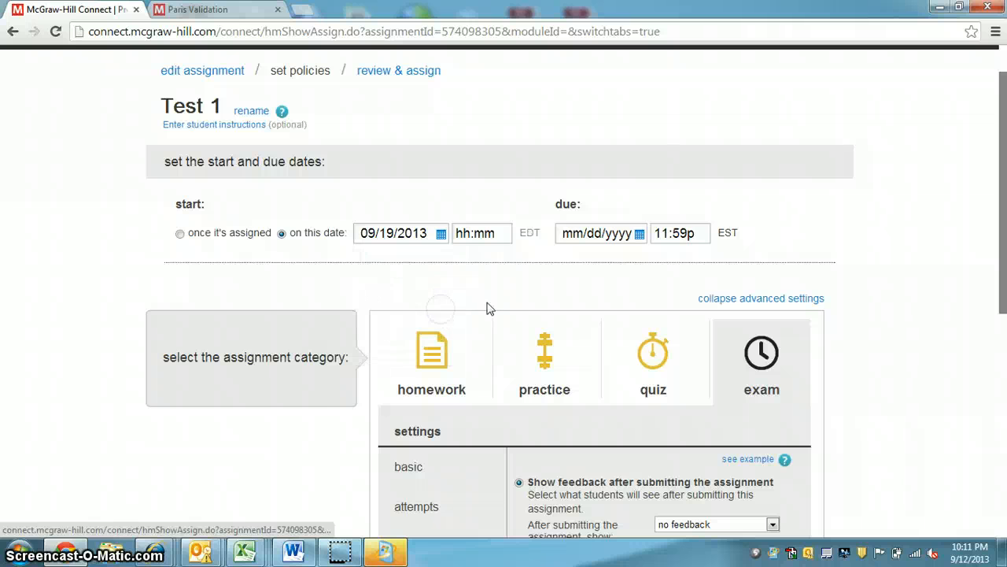
{"action": "left_click", "coordinate": [639, 232]}
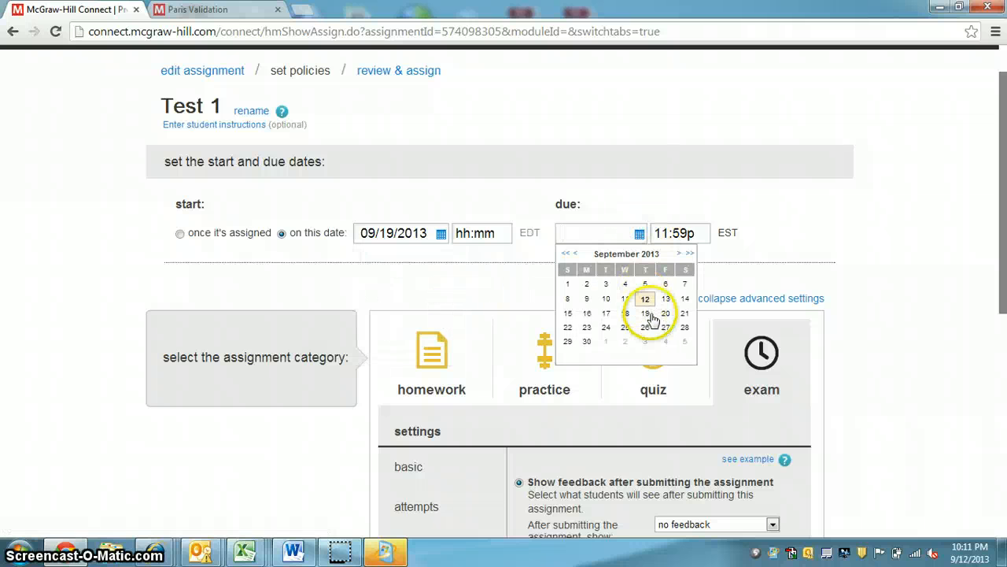
{"action": "left_click", "coordinate": [669, 316]}
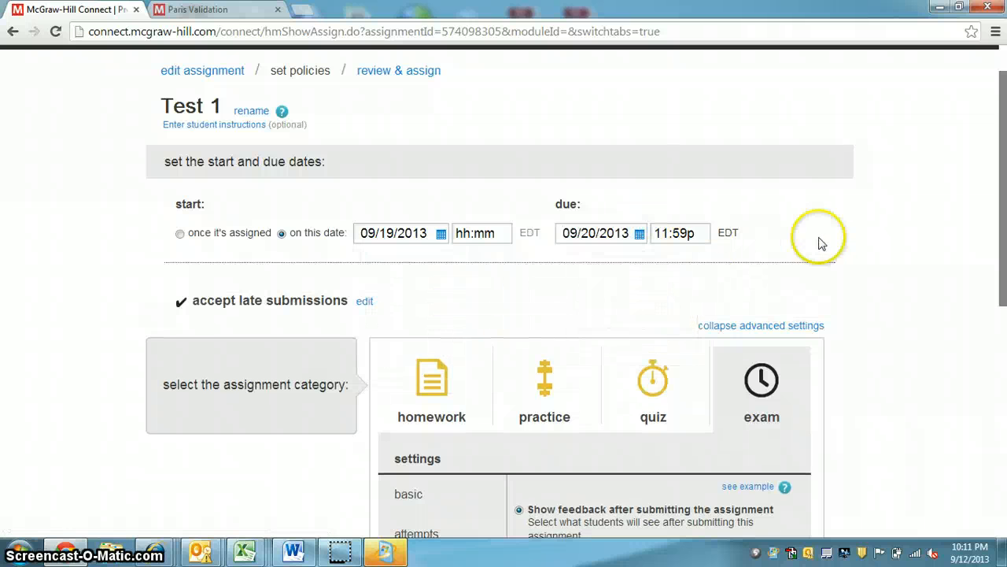
Recheck the exam's basic settings and dates, and apply the settings to this assignment only
{"action": "scroll", "coordinate": [842, 241], "scroll_direction": "down", "scroll_amount": 1}
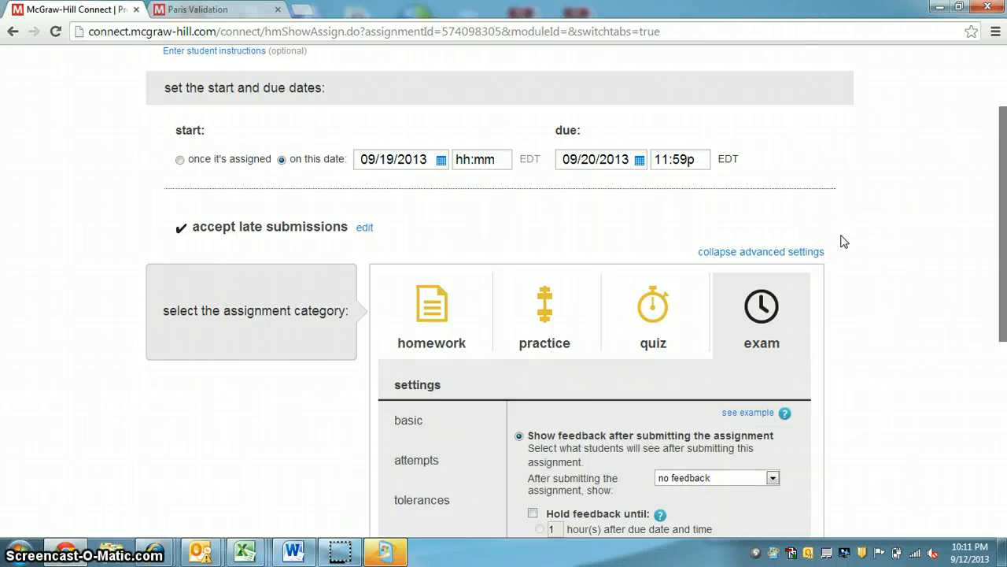
{"action": "scroll", "coordinate": [842, 241], "scroll_direction": "down", "scroll_amount": 1}
{"action": "left_click", "coordinate": [422, 361]}
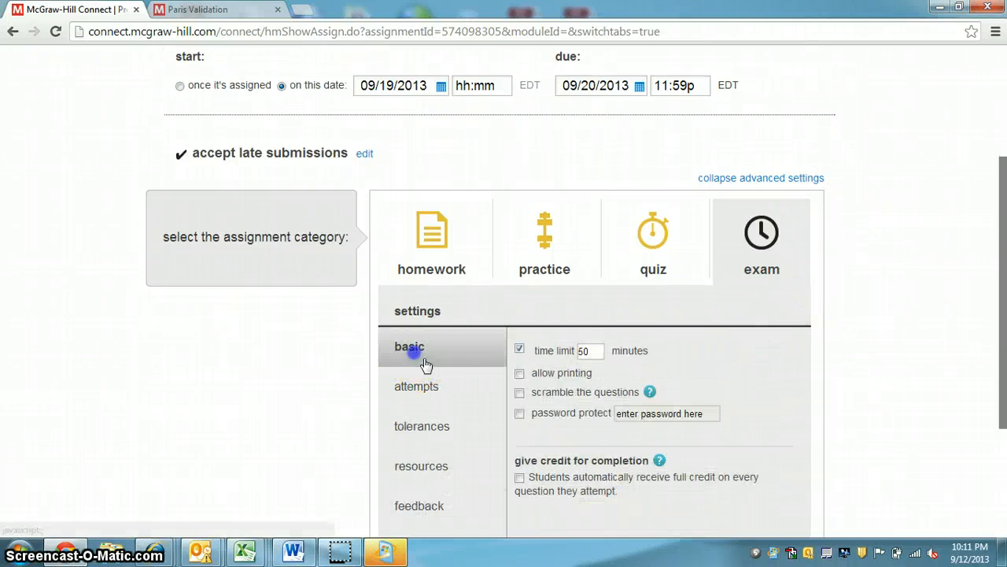
{"action": "scroll", "coordinate": [526, 274], "scroll_direction": "up", "scroll_amount": 1}
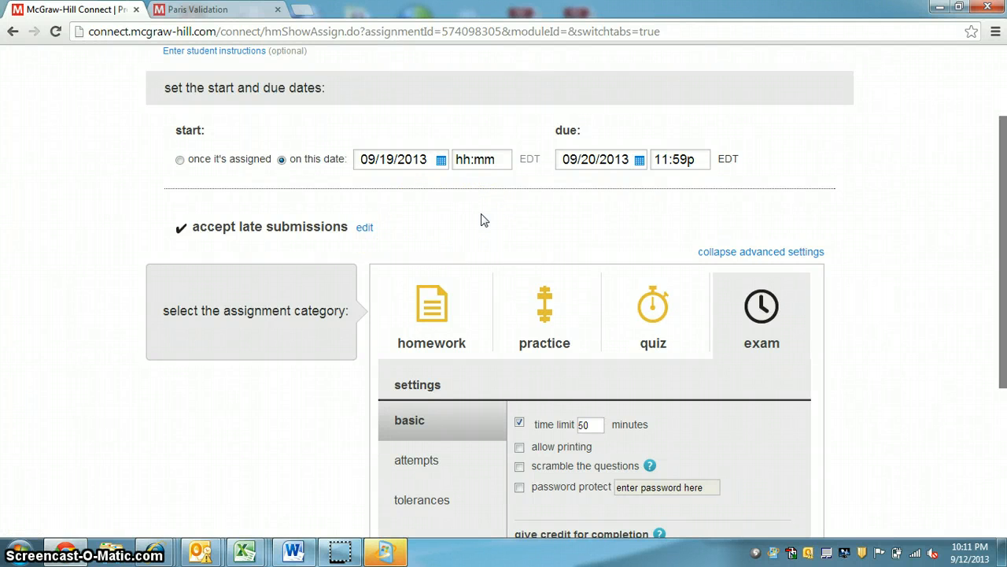
{"action": "scroll", "coordinate": [508, 217], "scroll_direction": "down", "scroll_amount": 1}
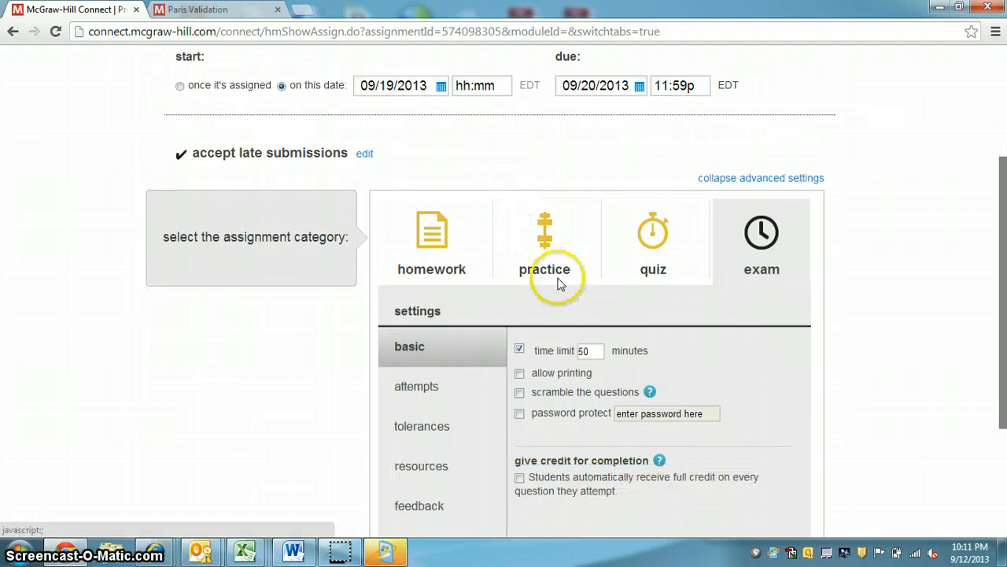
{"action": "scroll", "coordinate": [594, 275], "scroll_direction": "up", "scroll_amount": 2}
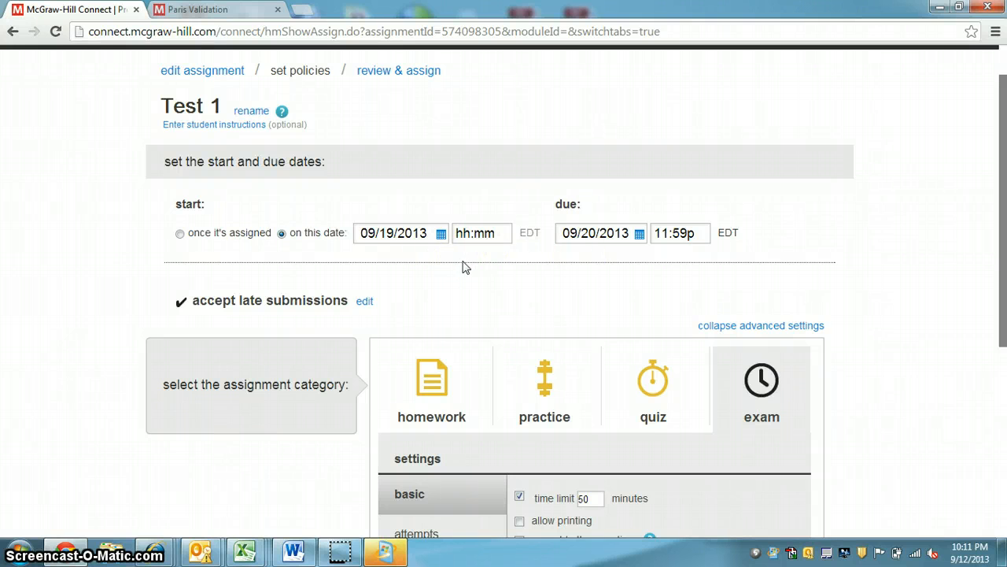
{"action": "scroll", "coordinate": [465, 268], "scroll_direction": "down", "scroll_amount": 4}
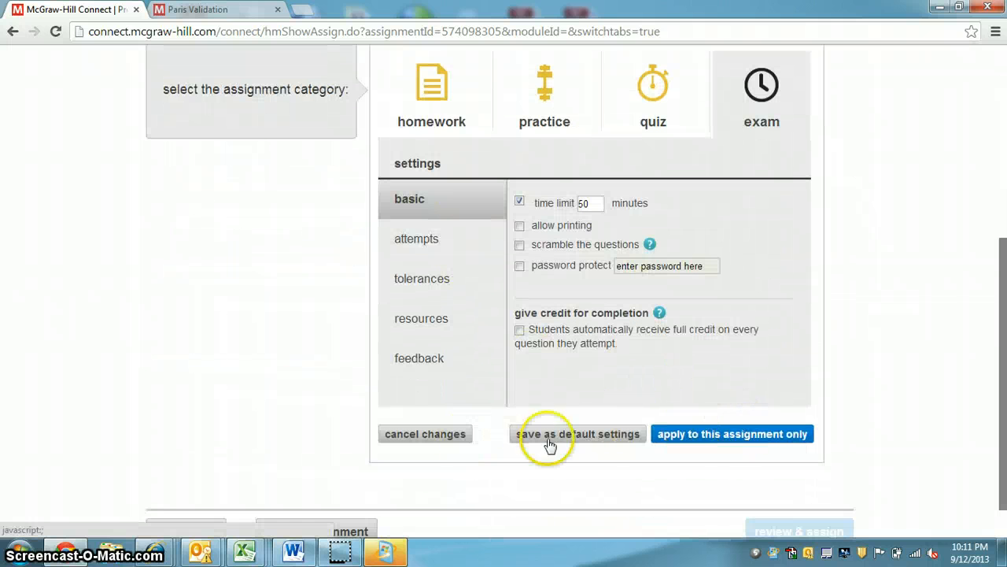
{"action": "left_click", "coordinate": [797, 436]}
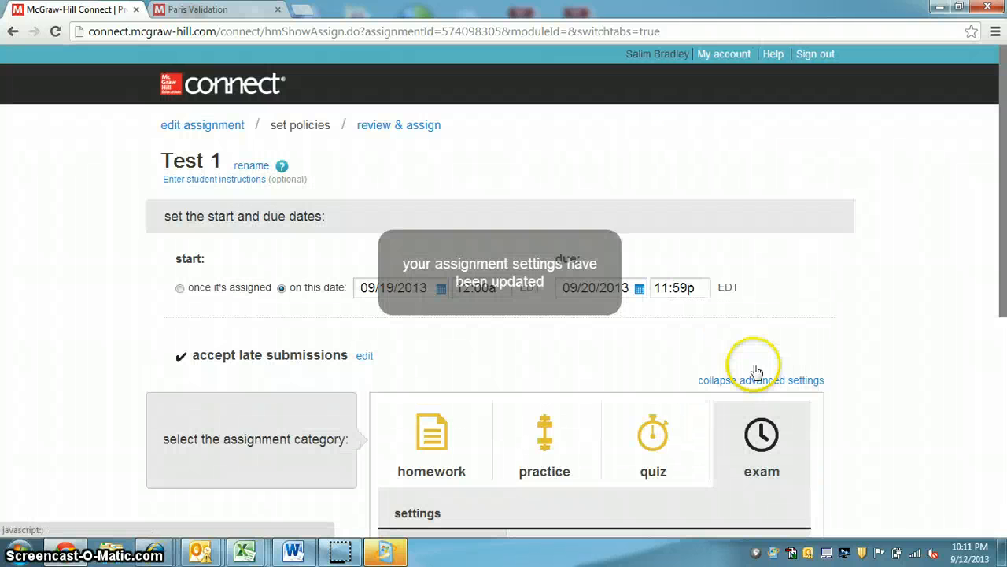
Proceed to the review and assign stage for Test 1 and assign the exam to the current section
{"action": "scroll", "coordinate": [631, 319], "scroll_direction": "down", "scroll_amount": 5}
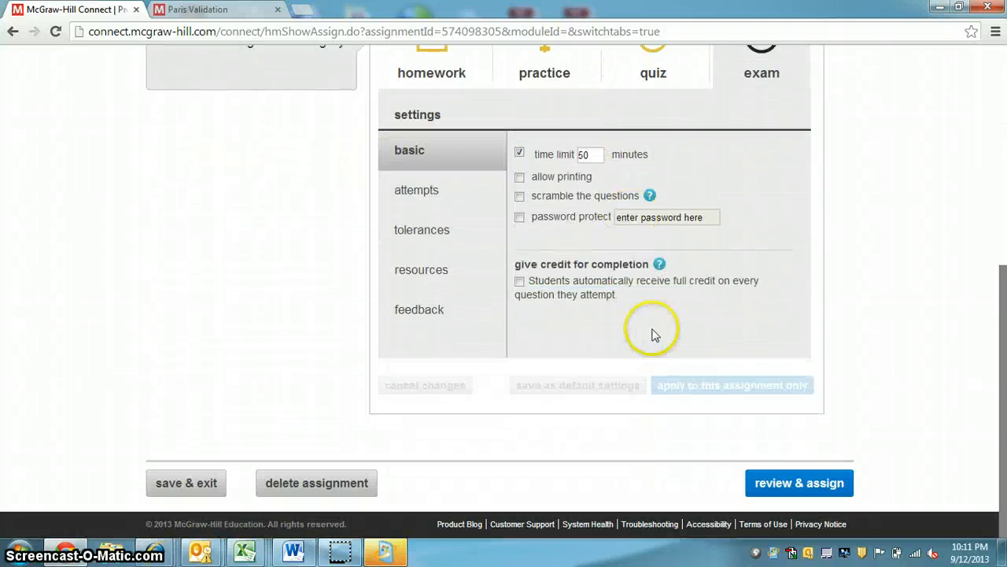
{"action": "left_click", "coordinate": [799, 483]}
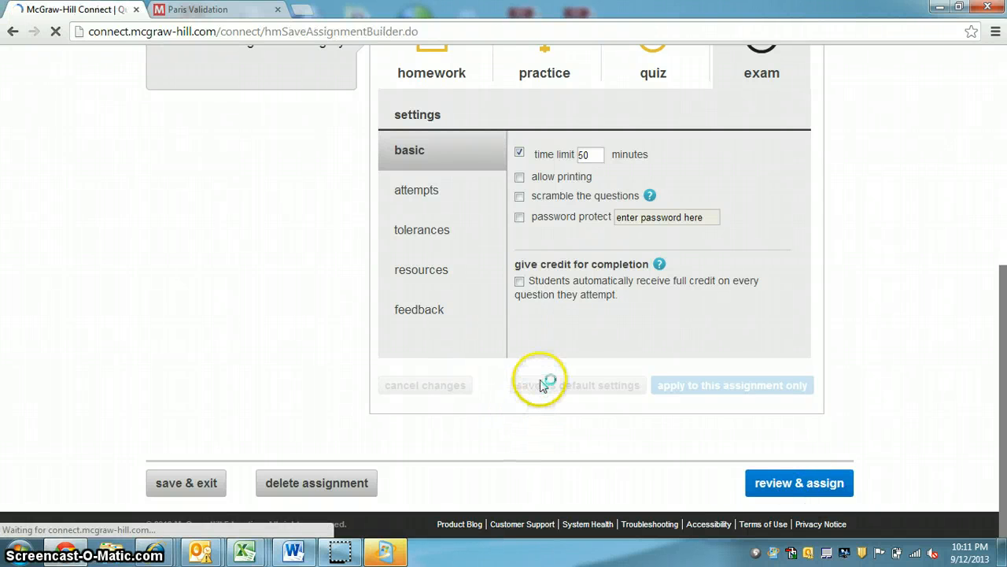
{"action": "scroll", "coordinate": [507, 330], "scroll_direction": "down", "scroll_amount": 2}
{"action": "scroll", "coordinate": [506, 330], "scroll_direction": "down", "scroll_amount": 1}
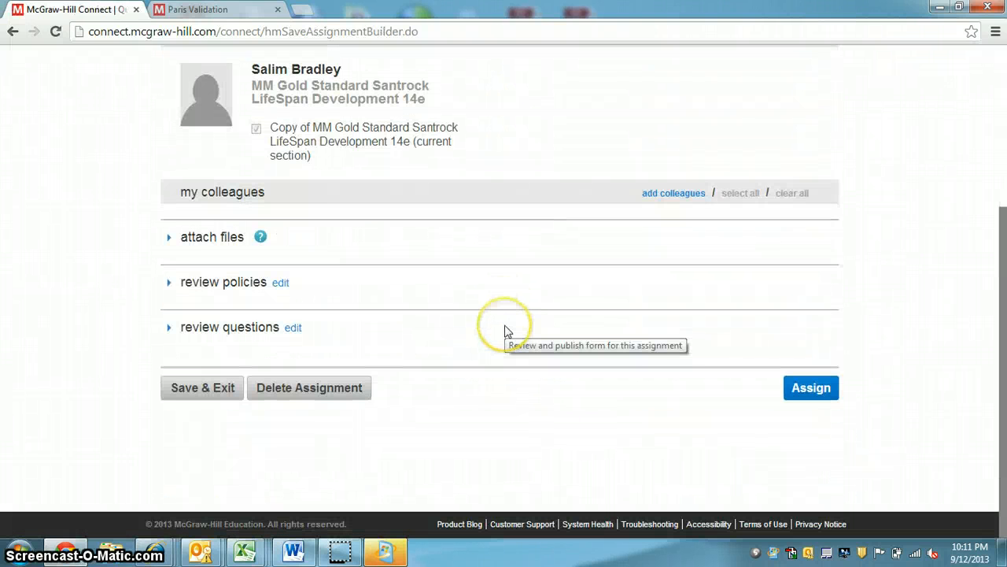
{"action": "left_click", "coordinate": [797, 389]}
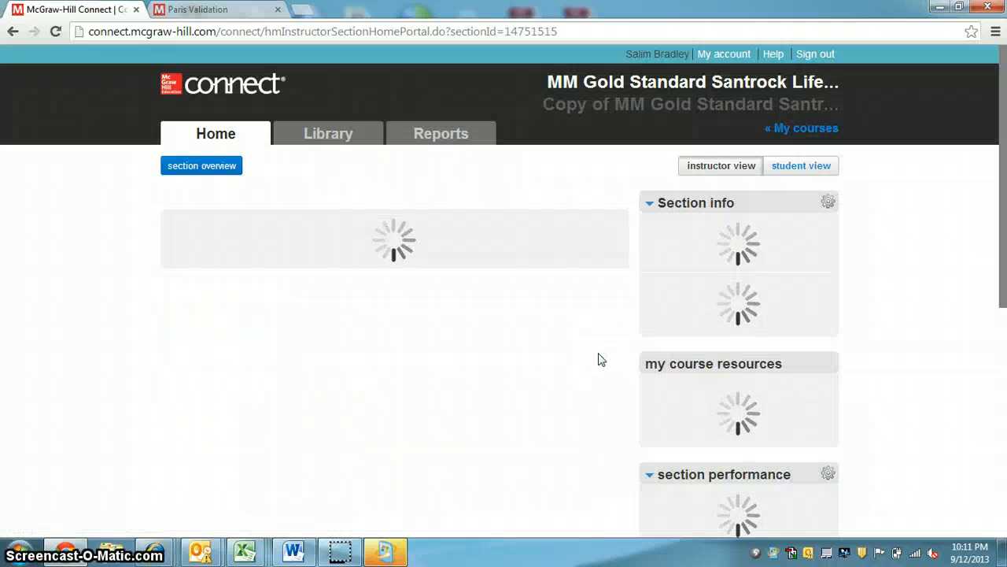
Select Test 1 in the section's assignment list and start copying it to a colleague
{"action": "scroll", "coordinate": [346, 338], "scroll_direction": "down", "scroll_amount": 2}
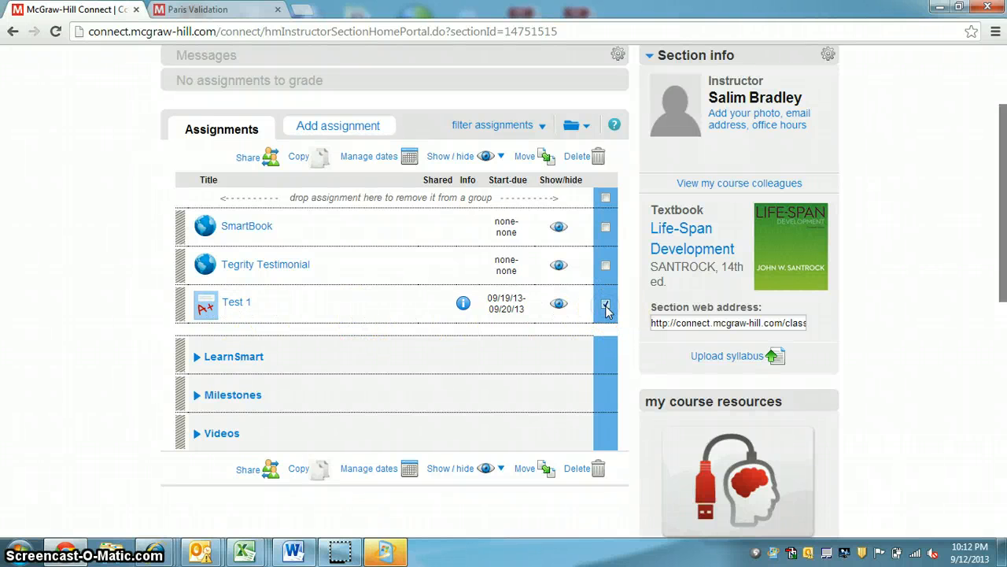
{"action": "left_click", "coordinate": [306, 158]}
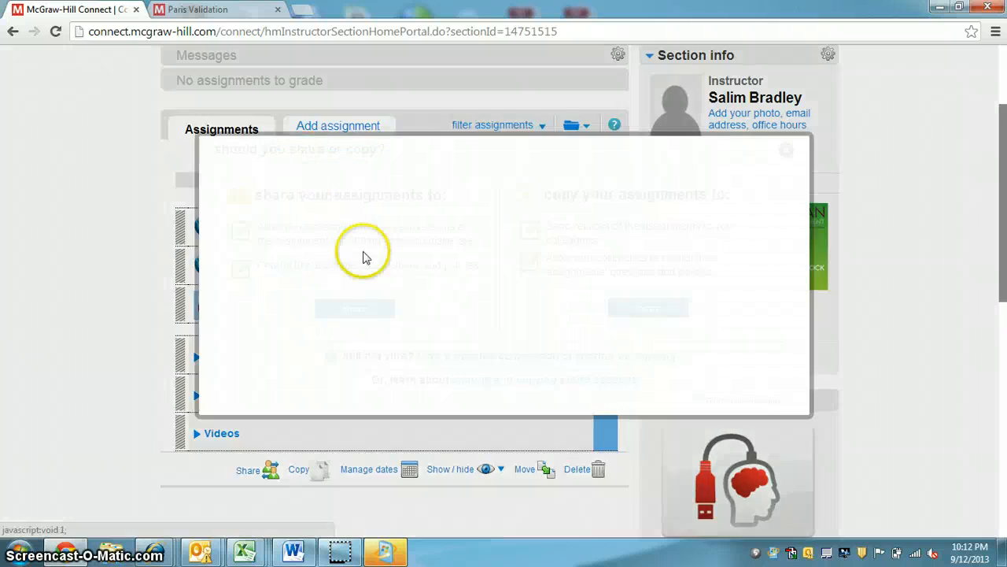
{"action": "left_click", "coordinate": [650, 308]}
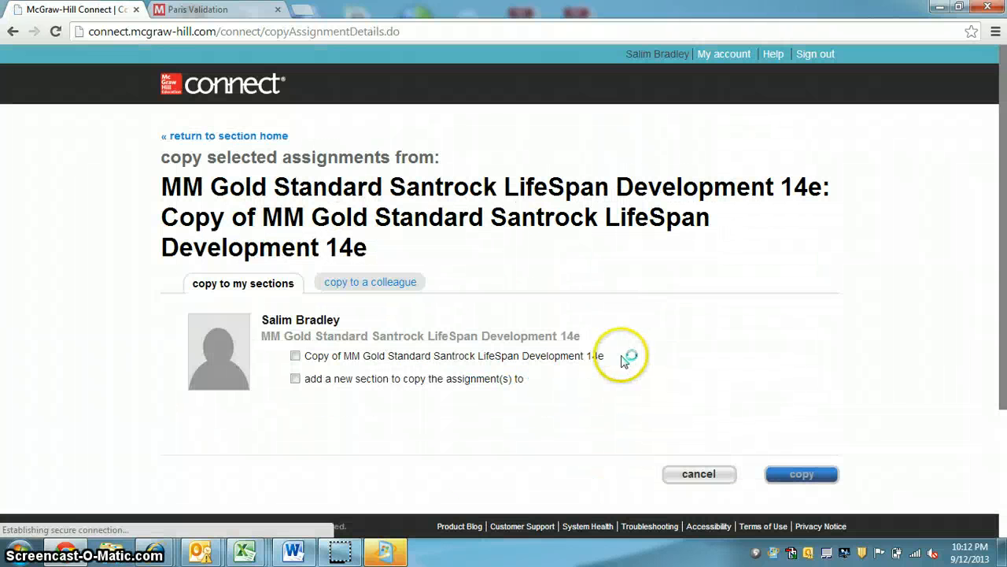
{"action": "left_click", "coordinate": [363, 281]}
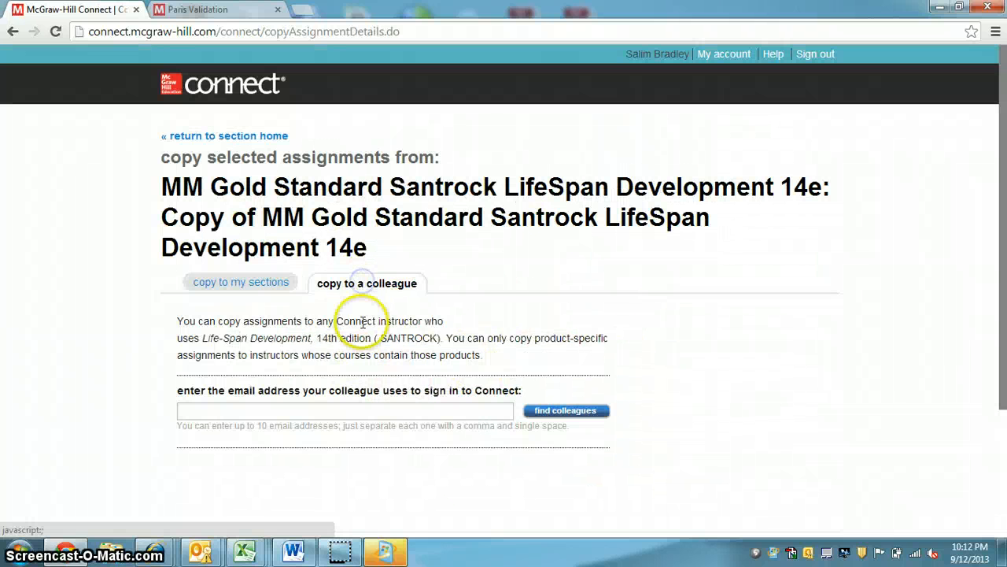
Enter the colleague's Connect sign-in e-mail address and find the matching colleague
{"action": "left_click", "coordinate": [389, 410]}
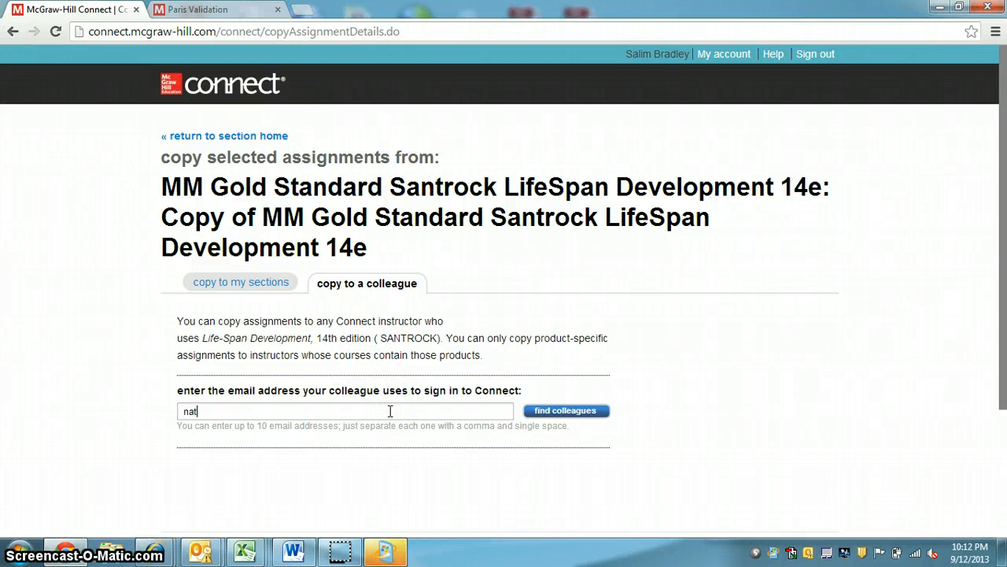
{"action": "key", "text": "BackSpace"}
{"action": "key", "text": "BackSpace"}
{"action": "type", "text": "fl.edu"}
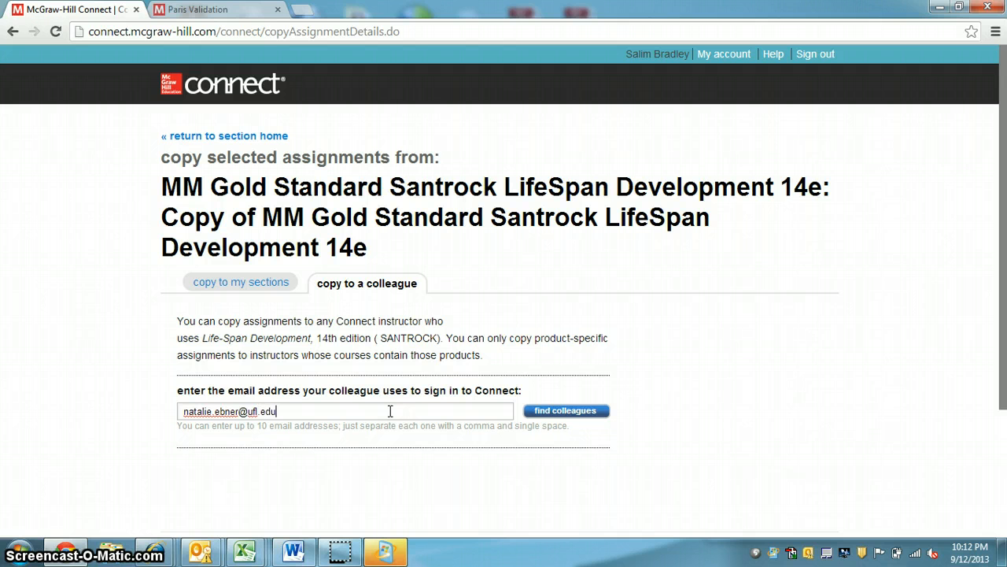
{"action": "left_click", "coordinate": [498, 413]}
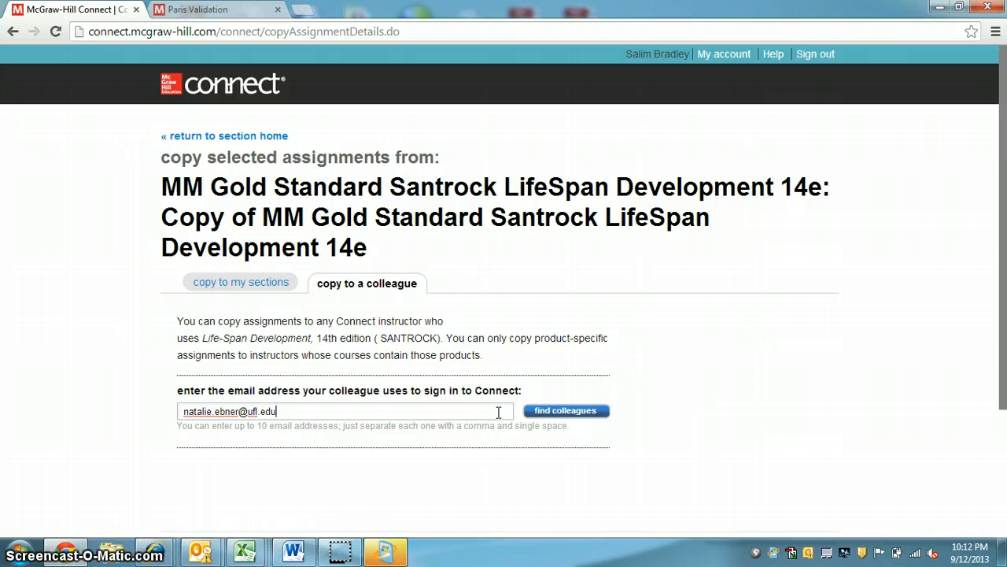
{"action": "left_click", "coordinate": [569, 412]}
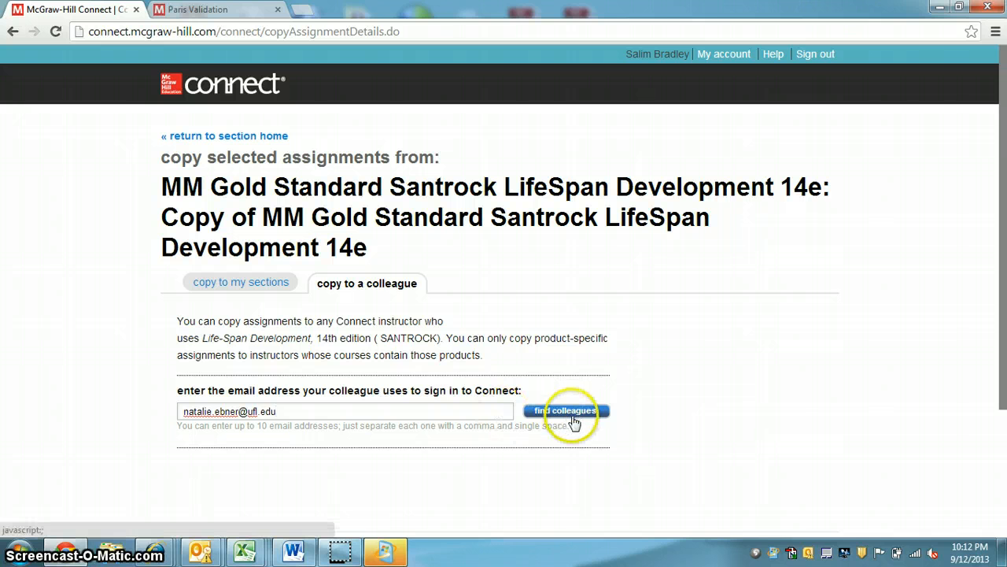
{"action": "left_click", "coordinate": [650, 446]}
{"action": "scroll", "coordinate": [528, 449], "scroll_direction": "down", "scroll_amount": 3}
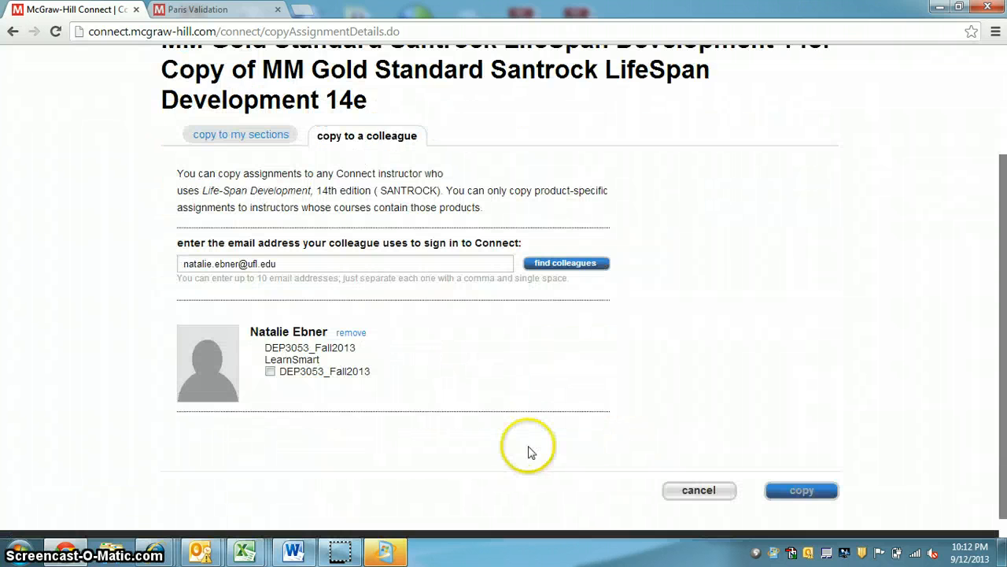
{"action": "left_click", "coordinate": [270, 371]}
{"action": "left_click", "coordinate": [270, 371]}
{"action": "left_click", "coordinate": [300, 425]}
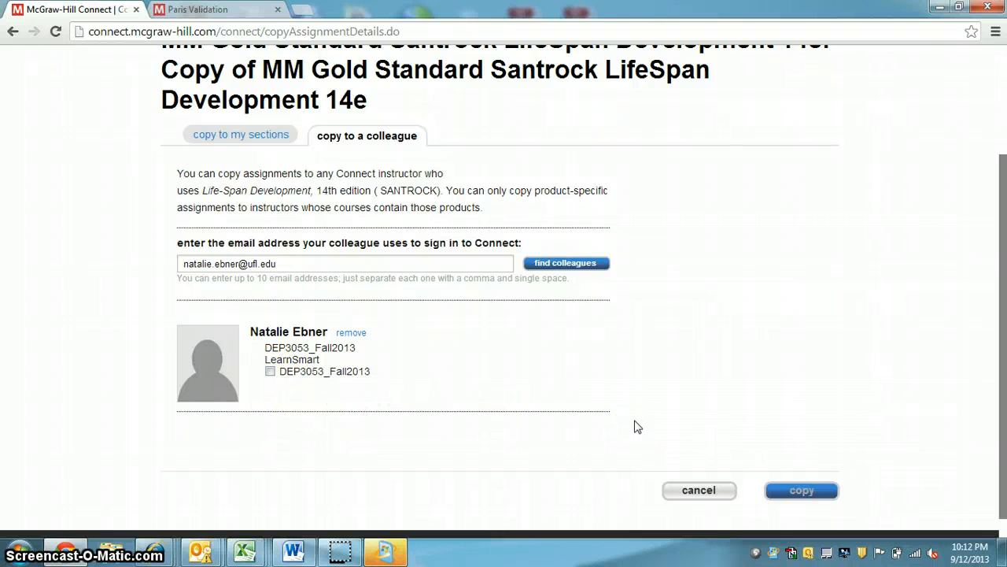
{"action": "scroll", "coordinate": [636, 427], "scroll_direction": "up", "scroll_amount": 2}
{"action": "scroll", "coordinate": [636, 427], "scroll_direction": "down", "scroll_amount": 3}
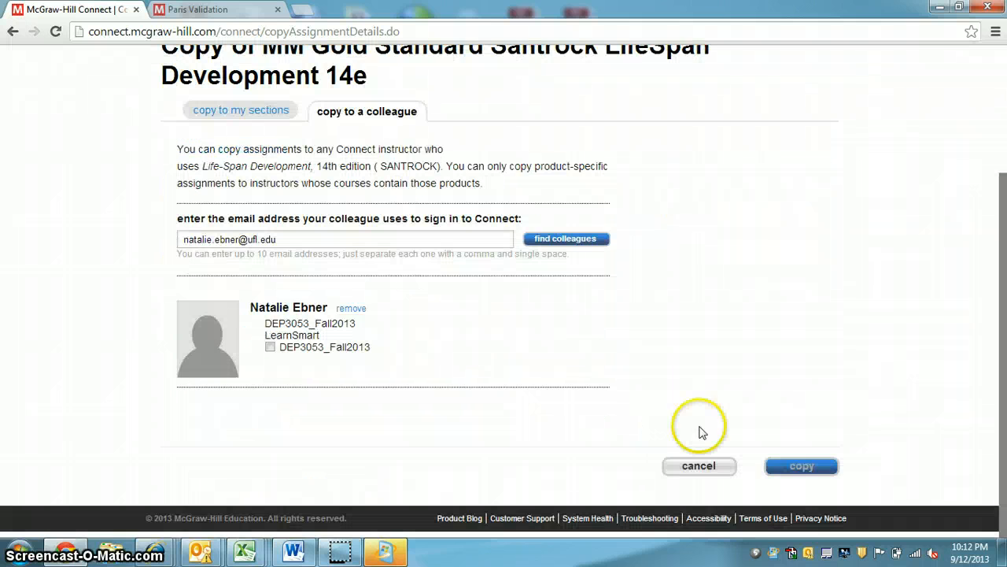
{"action": "scroll", "coordinate": [751, 438], "scroll_direction": "up", "scroll_amount": 2}
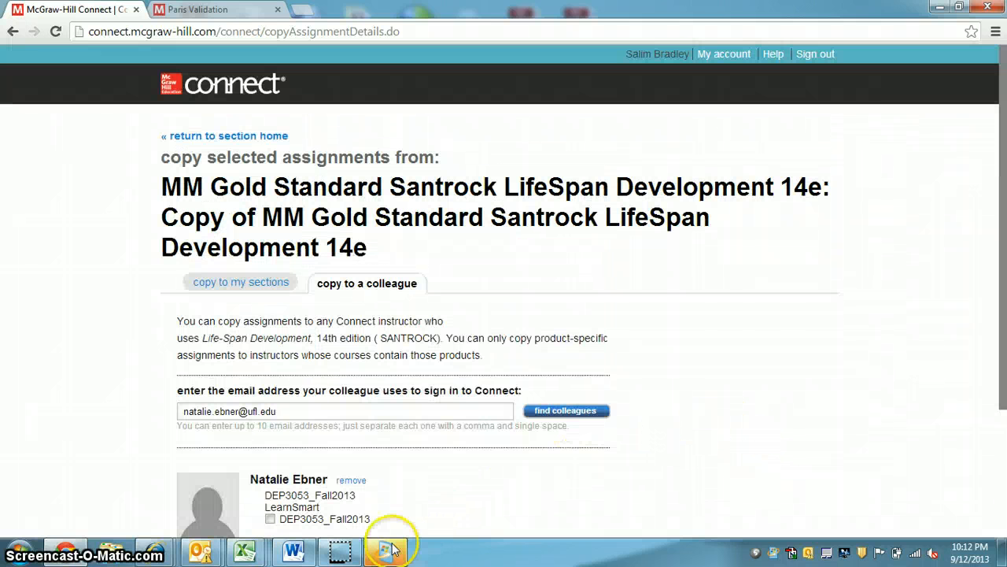